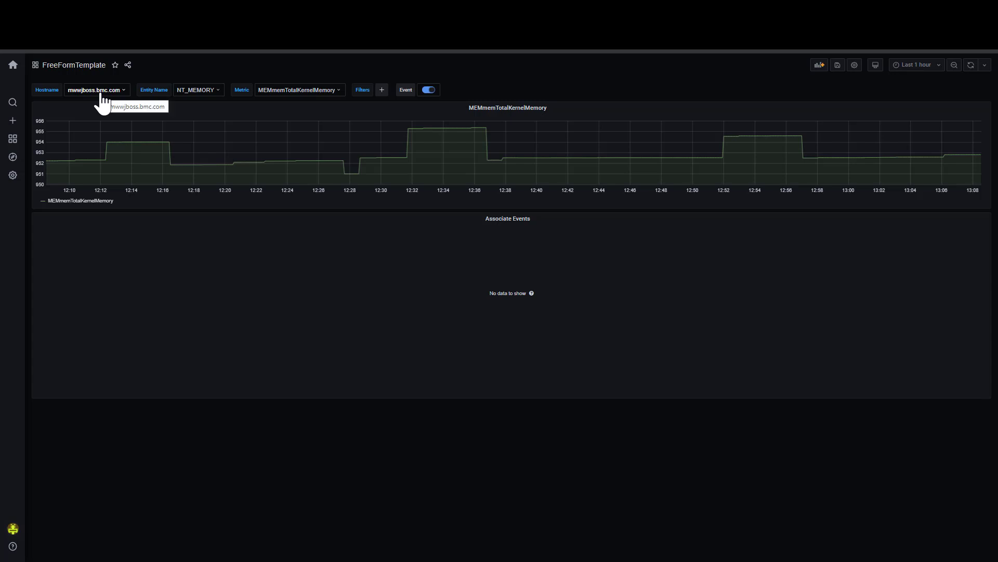
- Examine the hostnames and entity names available on the FreeFormTemplate dashboard, choosing NT_MEMORY as the entity
{"action": "left_click", "coordinate": [101, 94]}
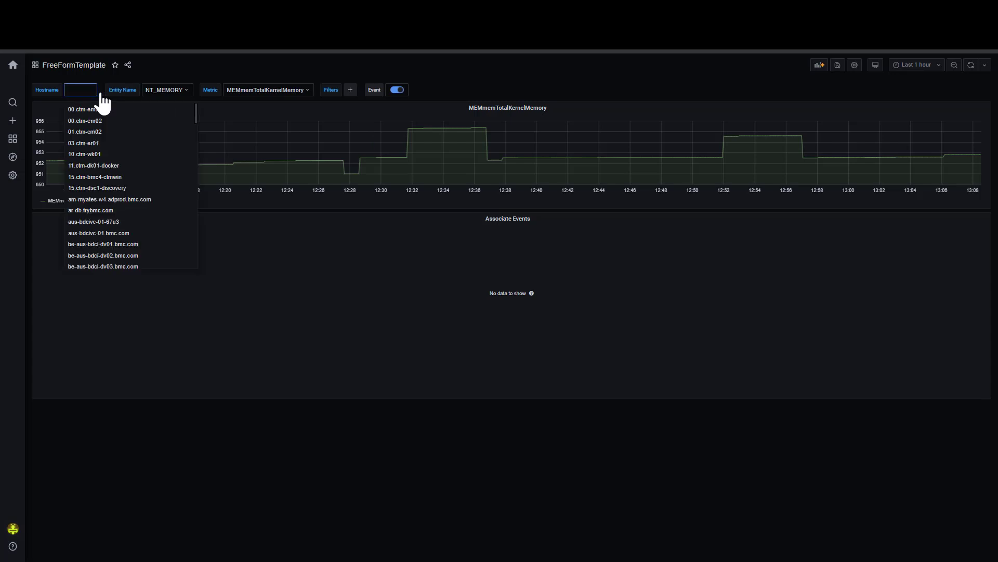
{"action": "left_click", "coordinate": [170, 68]}
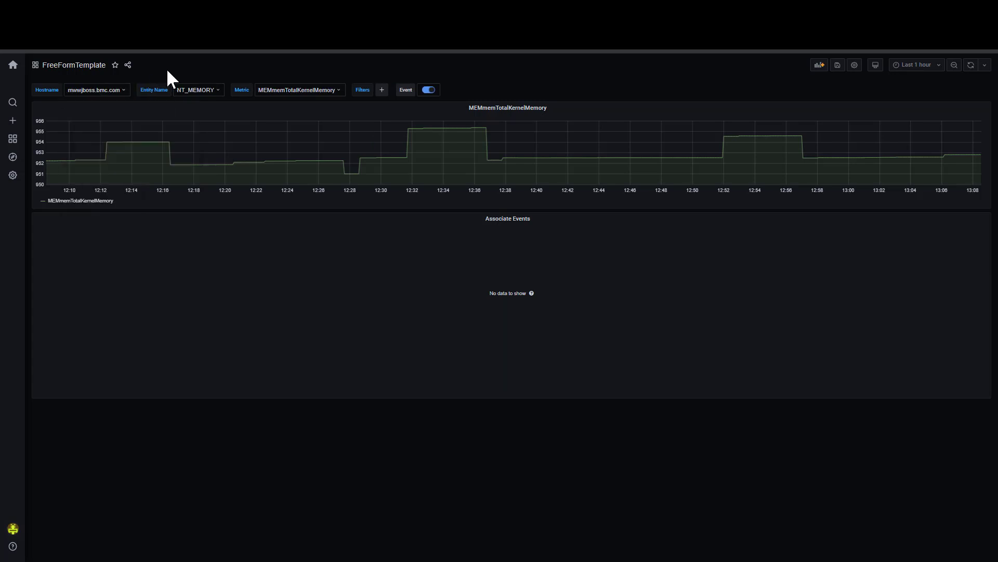
{"action": "left_click", "coordinate": [218, 92]}
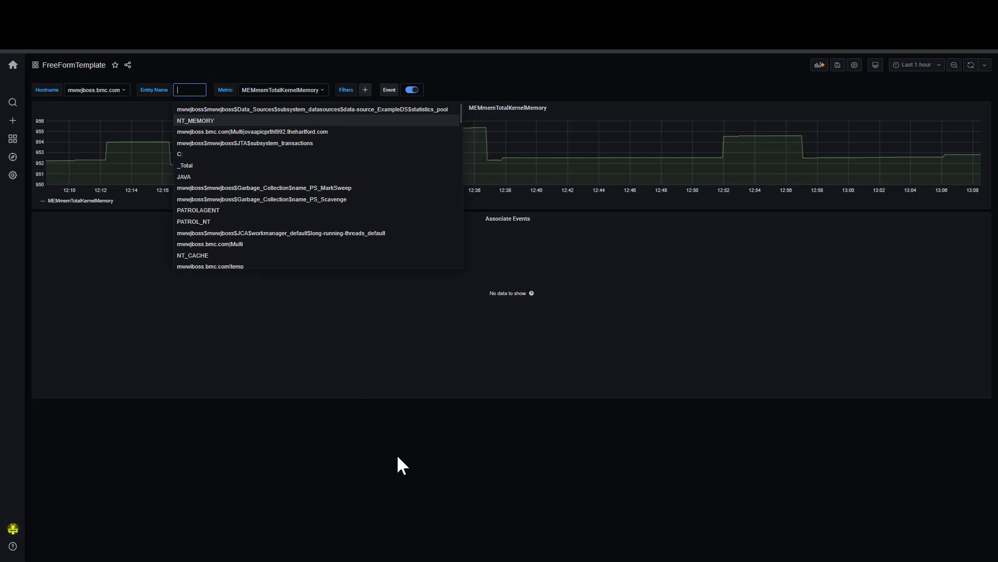
{"action": "left_click", "coordinate": [379, 120]}
- Add MEMmemVMUsed to the metrics selected for the NT_MEMORY entity
{"action": "left_click", "coordinate": [334, 90]}
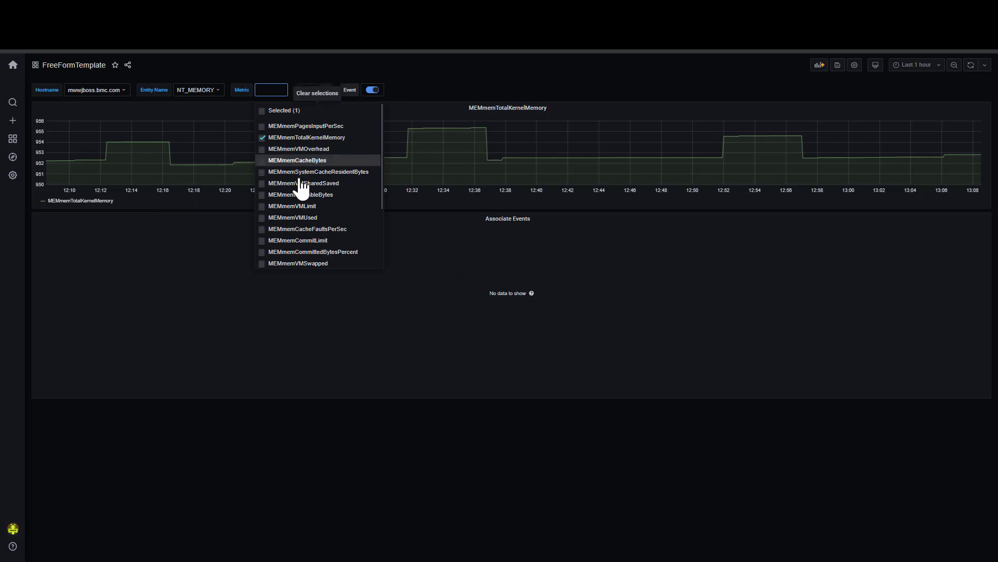
{"action": "left_click", "coordinate": [262, 218]}
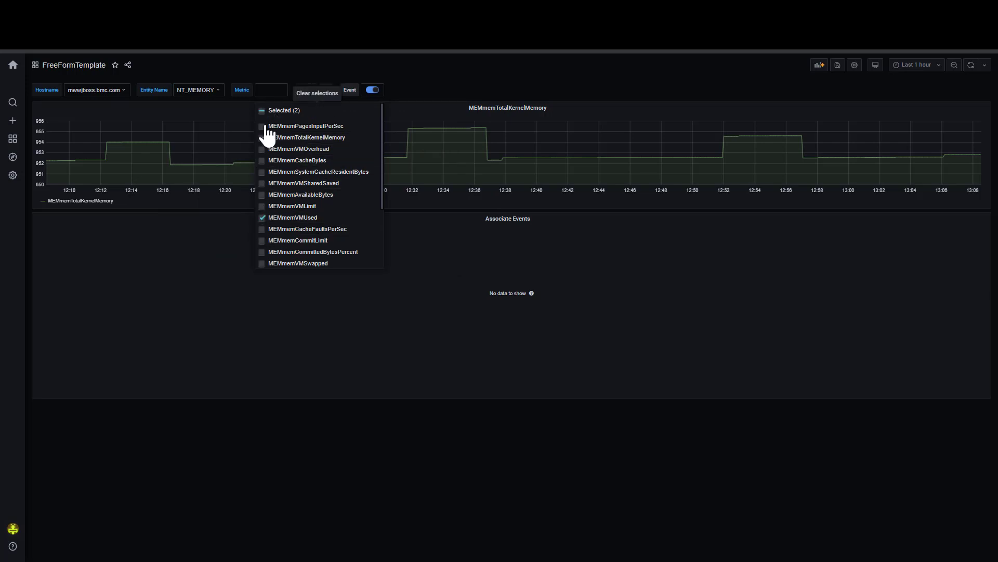
{"action": "left_click", "coordinate": [362, 486]}
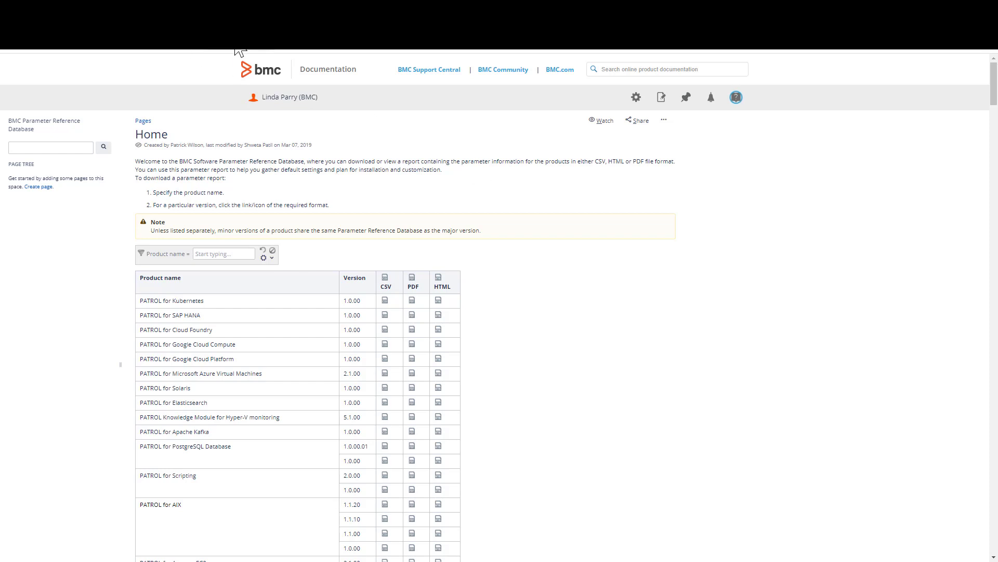
- Filter the BMC Parameter Reference Database products by "sql" and review the CSV report for PATROL for Microsoft SQL Server 9.6.30
{"action": "left_click", "coordinate": [215, 255]}
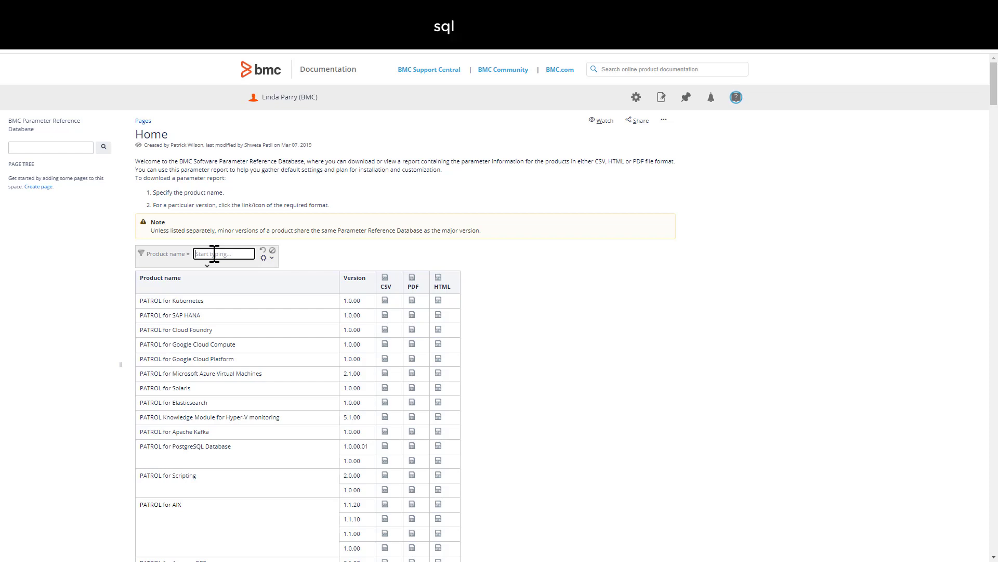
{"action": "type", "text": "sql"}
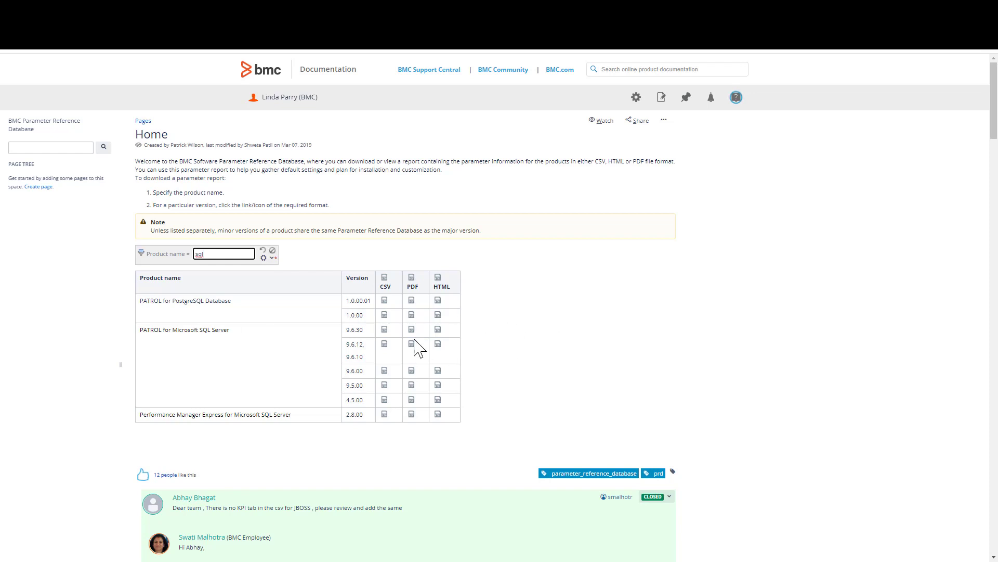
{"action": "left_click", "coordinate": [384, 330]}
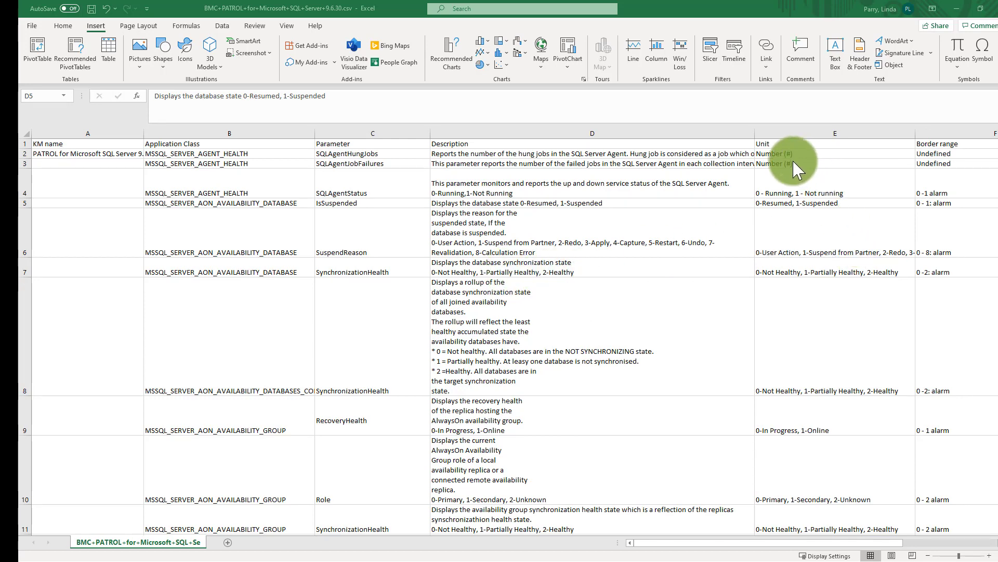
{"action": "scroll", "coordinate": [834, 187], "scroll_direction": "down", "scroll_amount": 4}
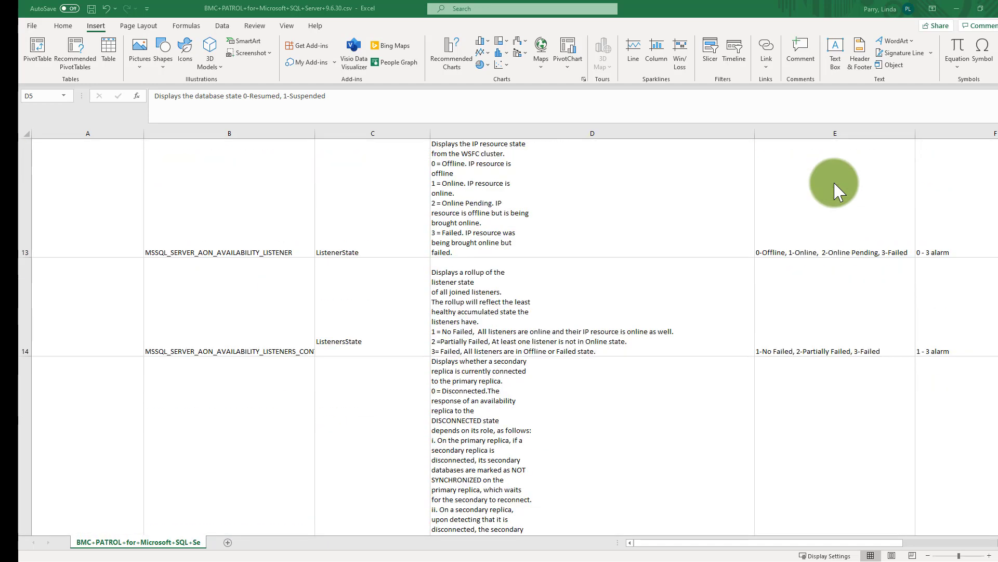
{"action": "scroll", "coordinate": [834, 187], "scroll_direction": "down", "scroll_amount": 8}
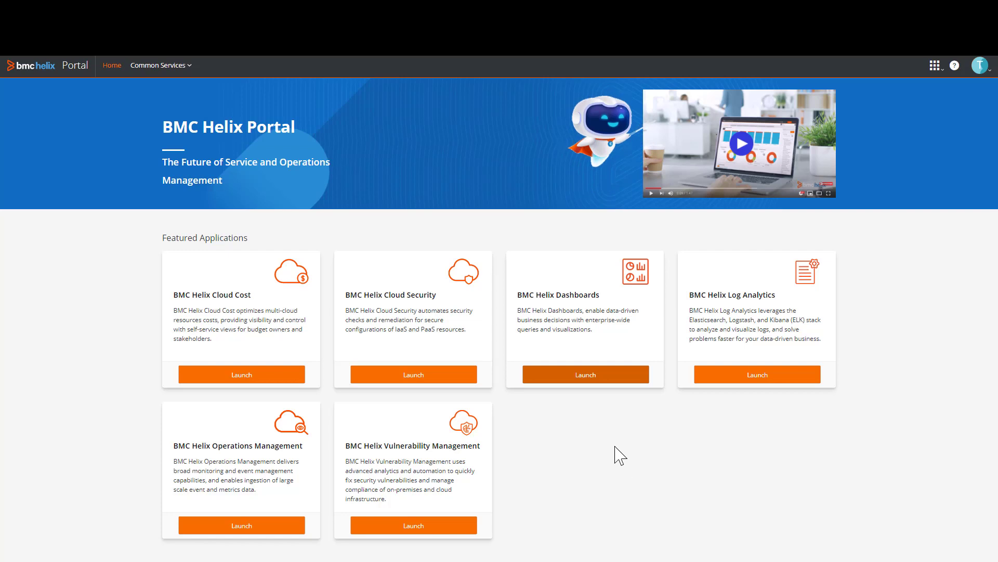
- Launch BMC Helix Dashboards from the portal and look through the existing dashboards on the management page
{"action": "left_click", "coordinate": [591, 380]}
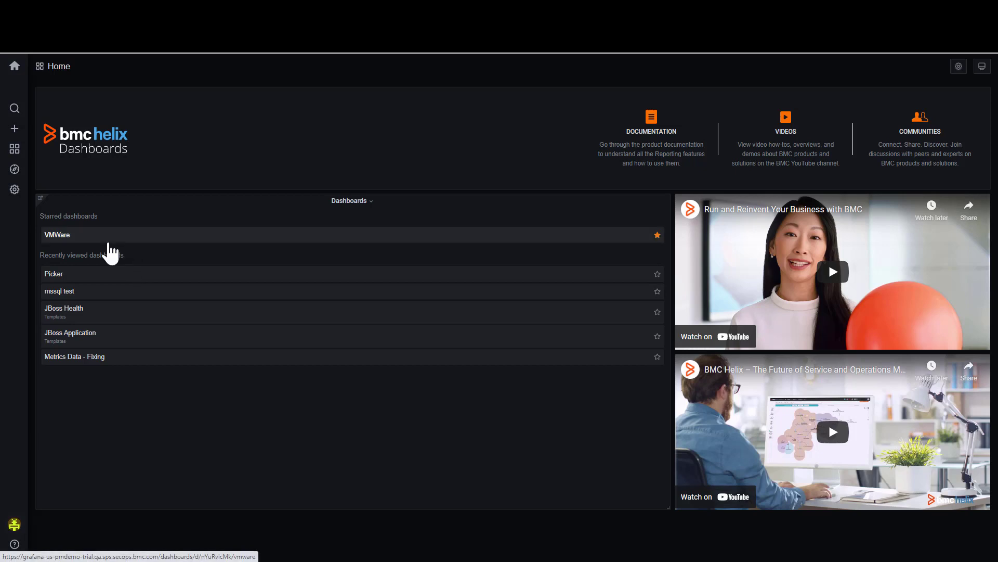
{"action": "mouse_move", "coordinate": [14, 162]}
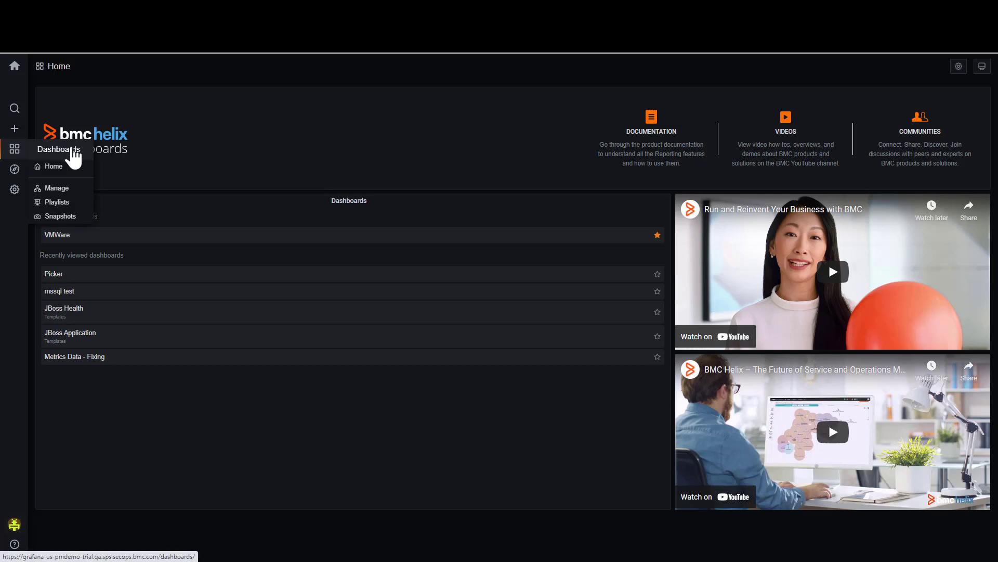
{"action": "left_click", "coordinate": [61, 190]}
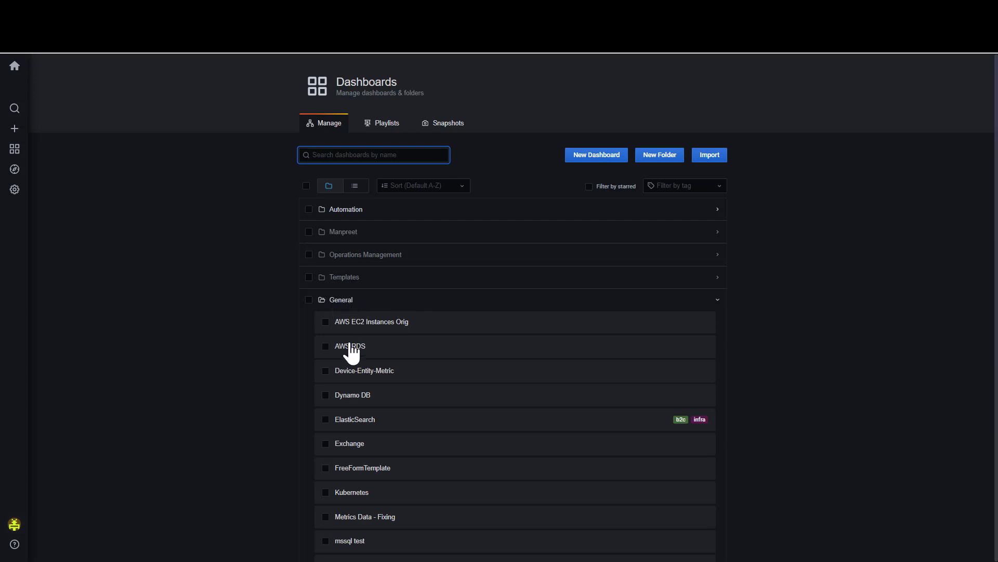
{"action": "scroll", "coordinate": [410, 420], "scroll_direction": "down", "scroll_amount": 3}
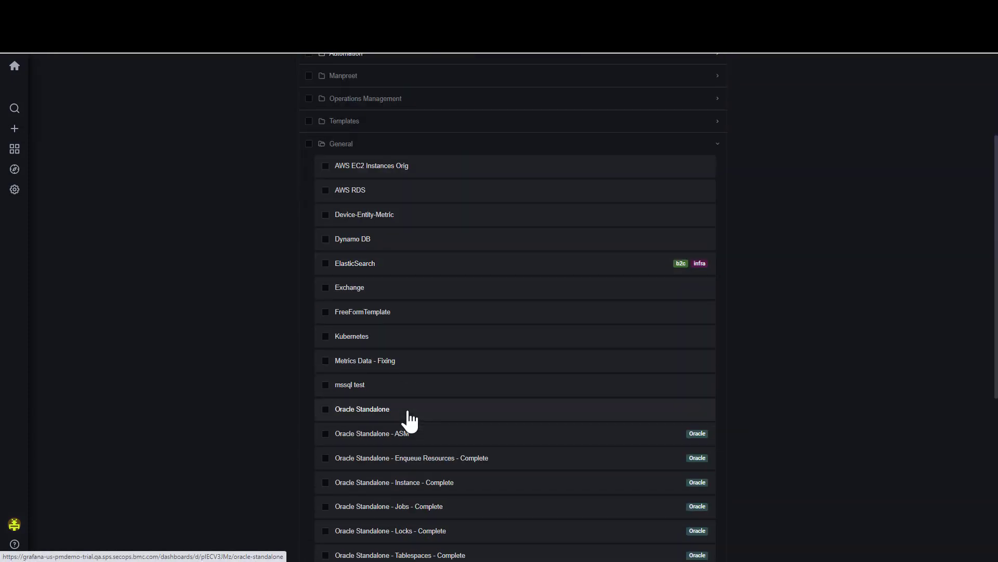
{"action": "scroll", "coordinate": [408, 418], "scroll_direction": "up", "scroll_amount": 3}
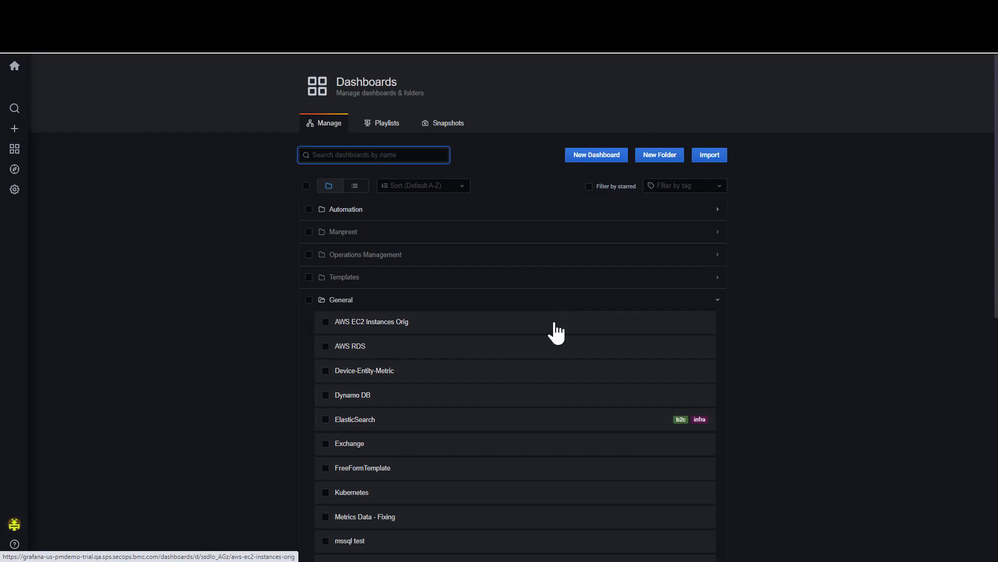
- Create a new dashboard with a new panel that uses BMC Helix as its data source
{"action": "left_click", "coordinate": [603, 156]}
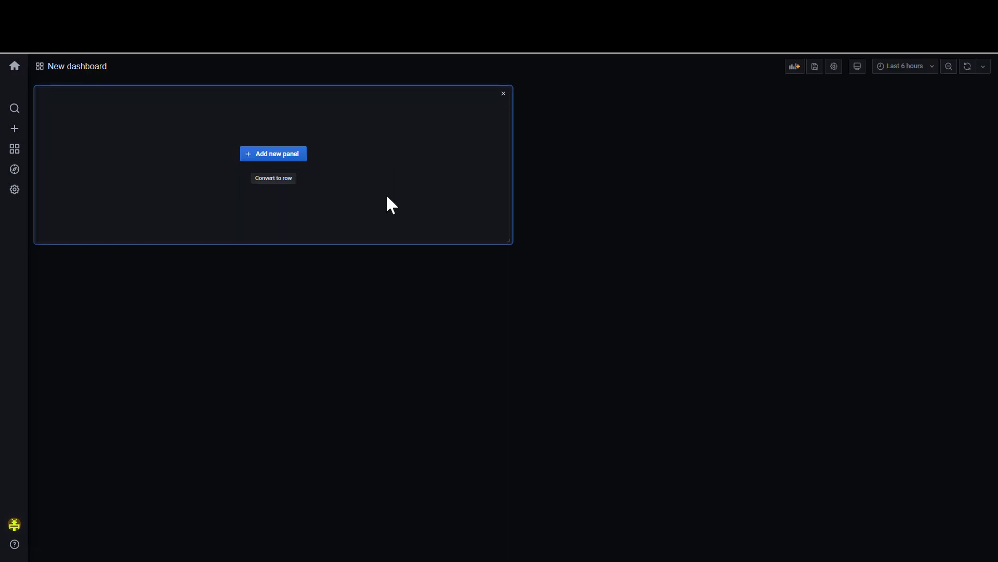
{"action": "left_click", "coordinate": [273, 159]}
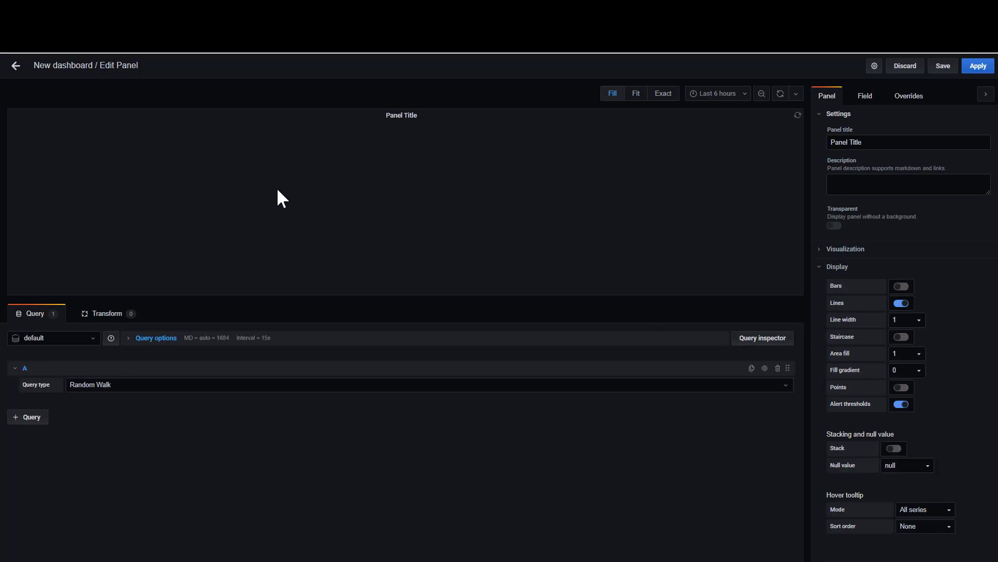
{"action": "left_click", "coordinate": [90, 338]}
{"action": "left_click", "coordinate": [50, 372]}
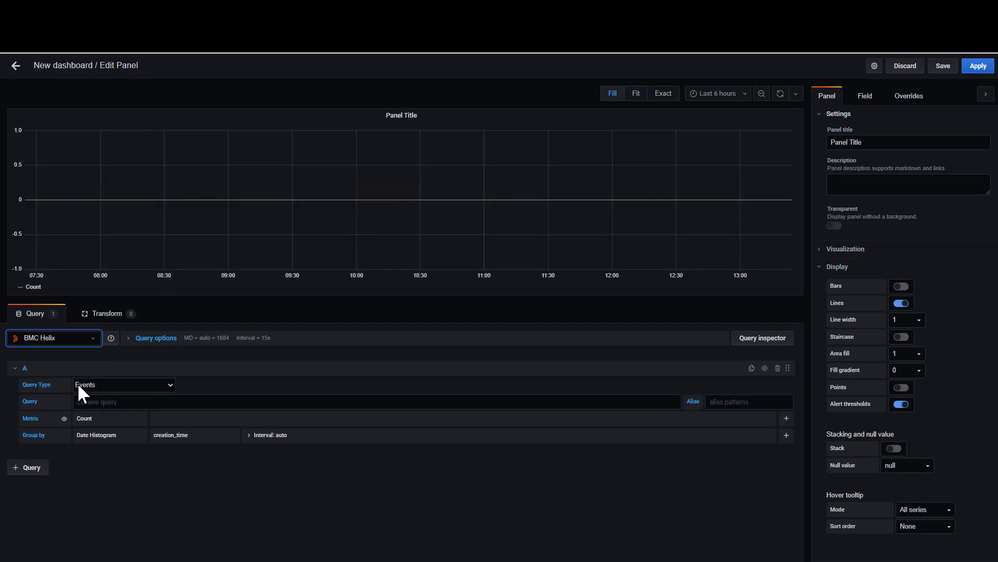
- Set query A to the Metric type with the expression {entityTypeId="MSSQL_SERVER_DB_CONTAINER"}
{"action": "left_click", "coordinate": [170, 384]}
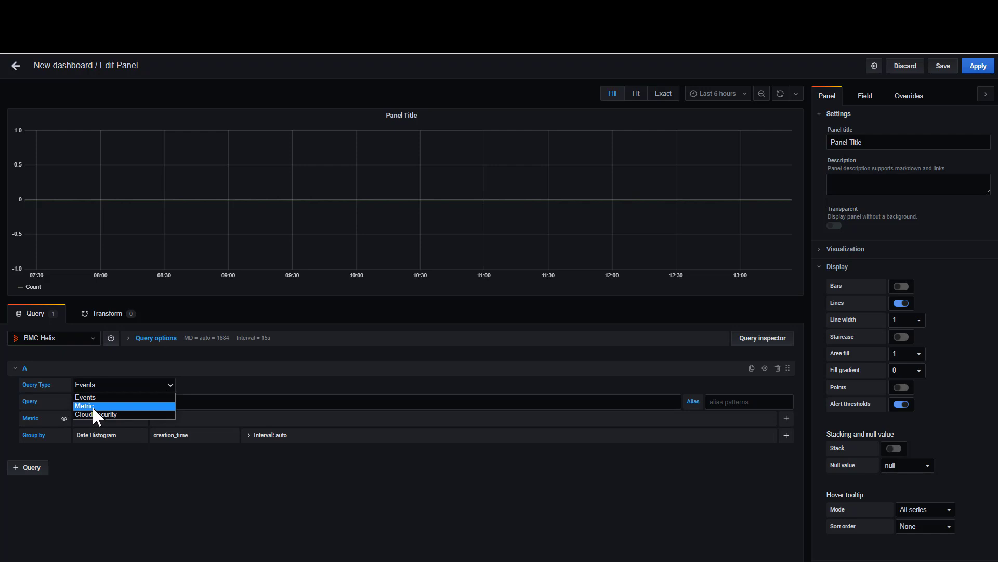
{"action": "left_click", "coordinate": [85, 406]}
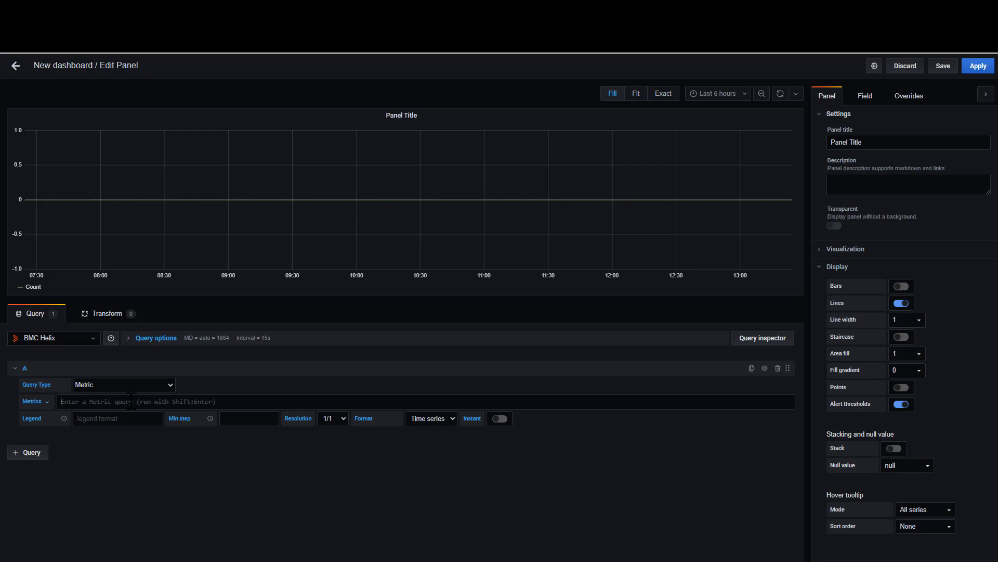
{"action": "type", "text": "{entityTypeId=\"MSSQL_SERVER_DB_CONTAINER\"}"}
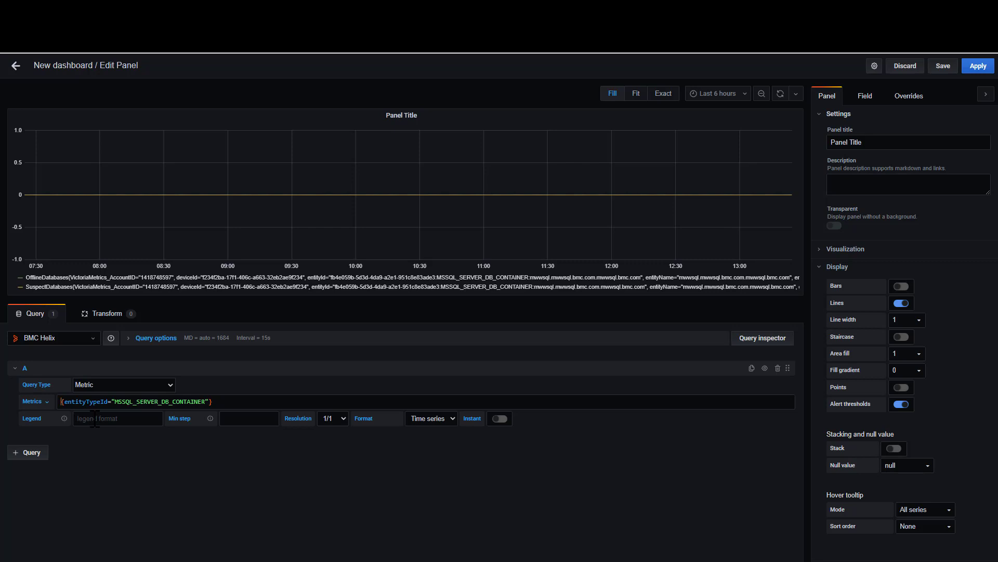
- Restrict the query to one parameter by prefixing the expression with OfflineDatabases
{"action": "type", "text": "Offlin"}
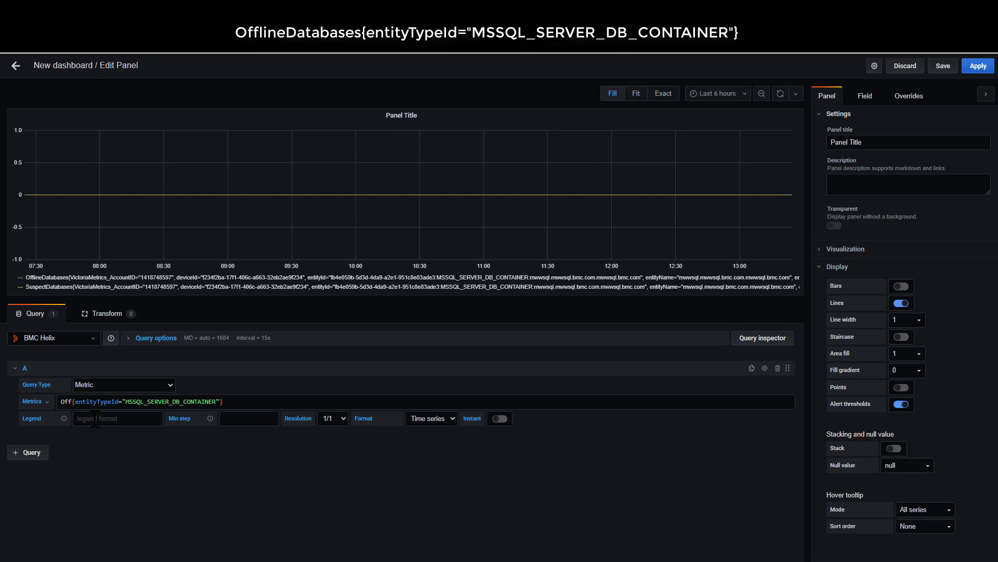
{"action": "type", "text": "e"}
{"action": "type", "text": "Databa"}
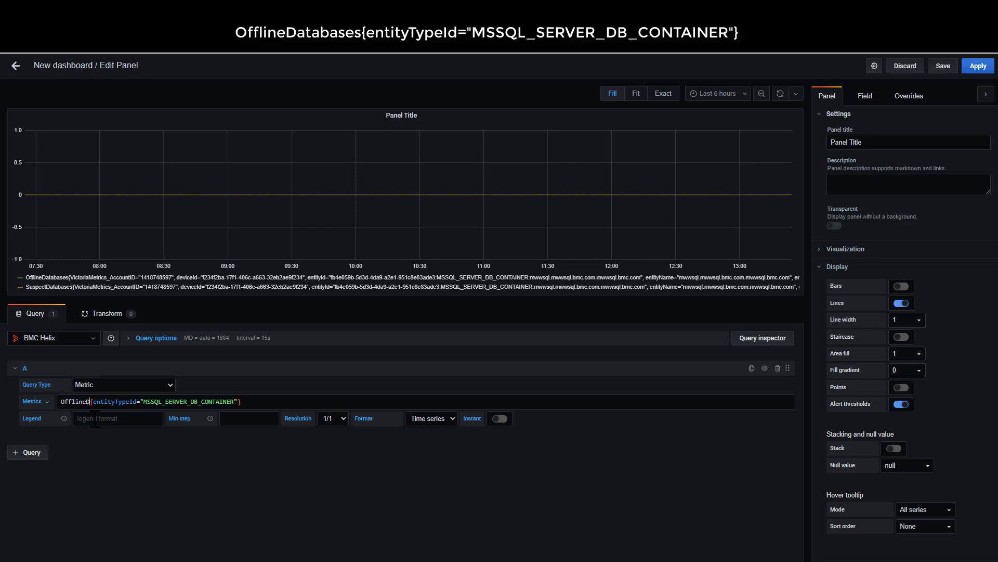
{"action": "type", "text": "ses"}
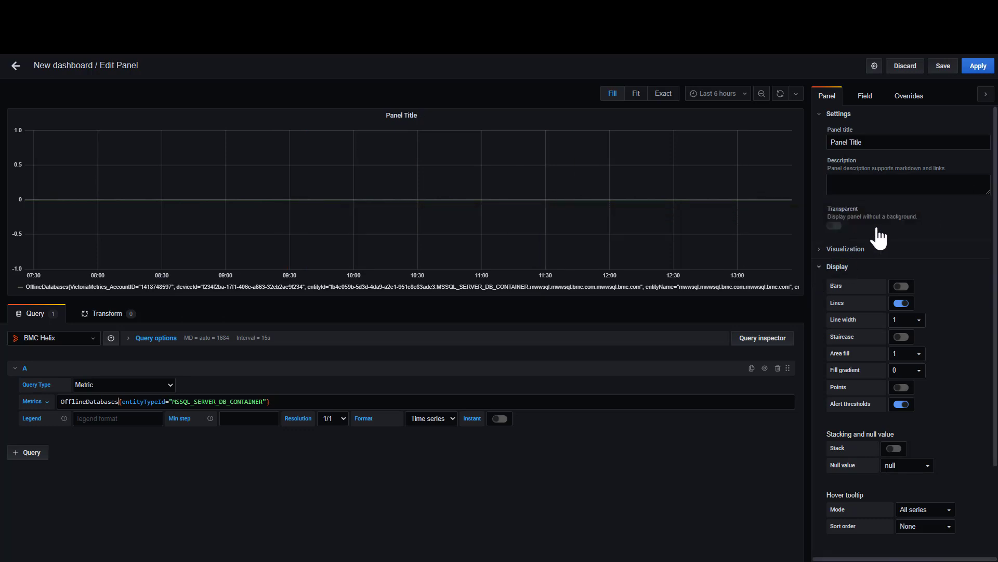
- Change the panel's visualization to Stat
{"action": "left_click", "coordinate": [867, 267]}
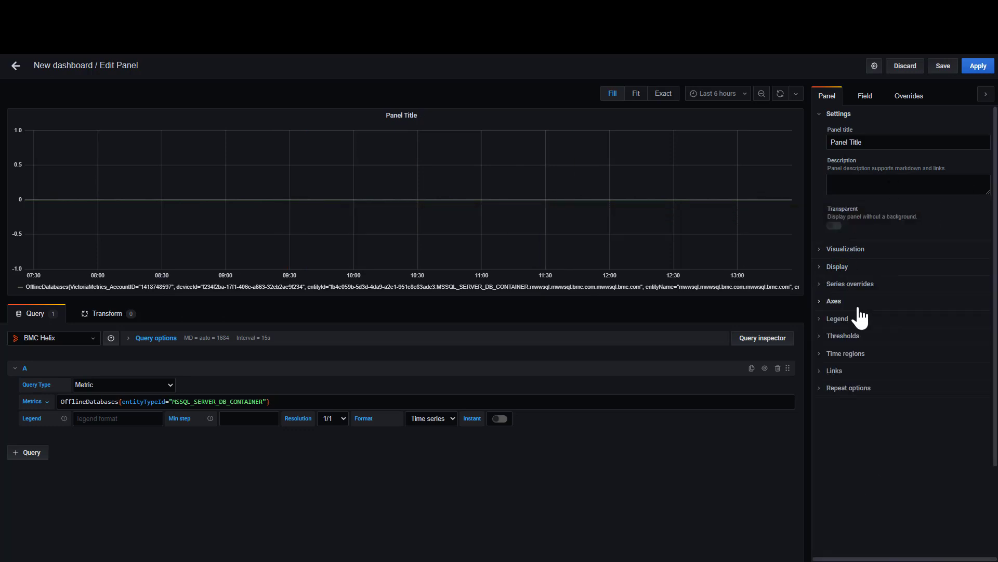
{"action": "left_click", "coordinate": [856, 252]}
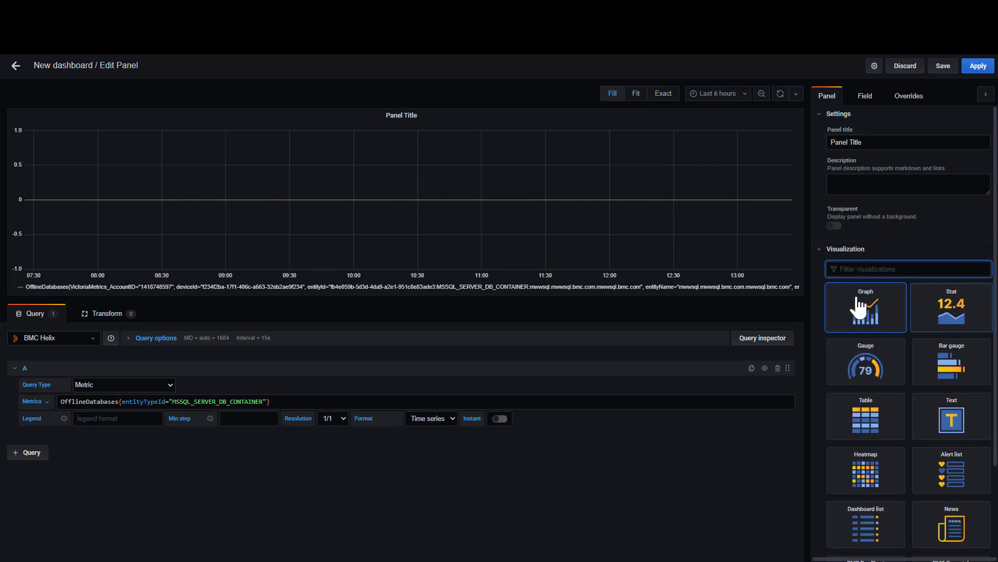
{"action": "left_click", "coordinate": [947, 314]}
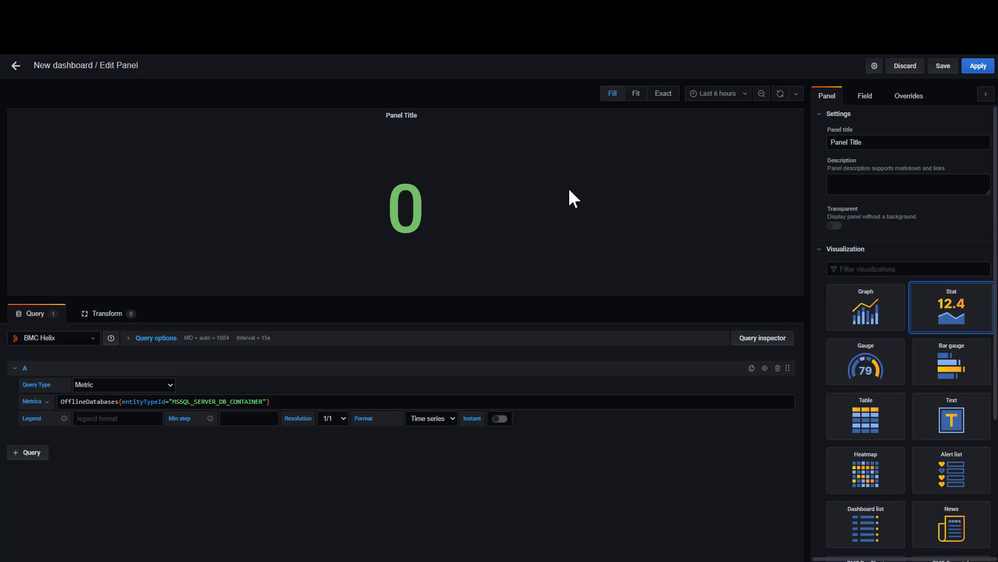
{"action": "mouse_move", "coordinate": [435, 223]}
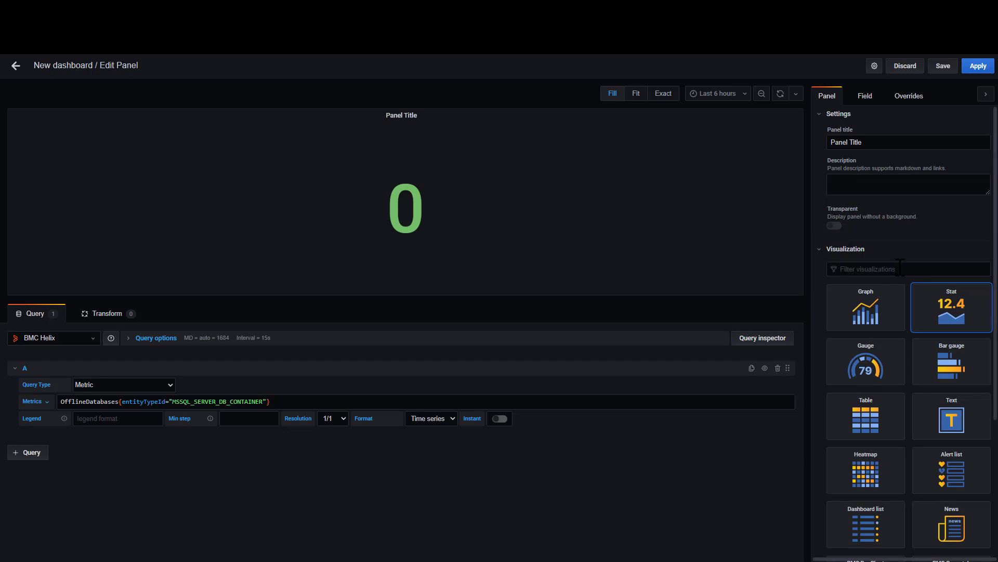
- Set the red threshold in the panel's field options to 1
{"action": "left_click", "coordinate": [865, 96]}
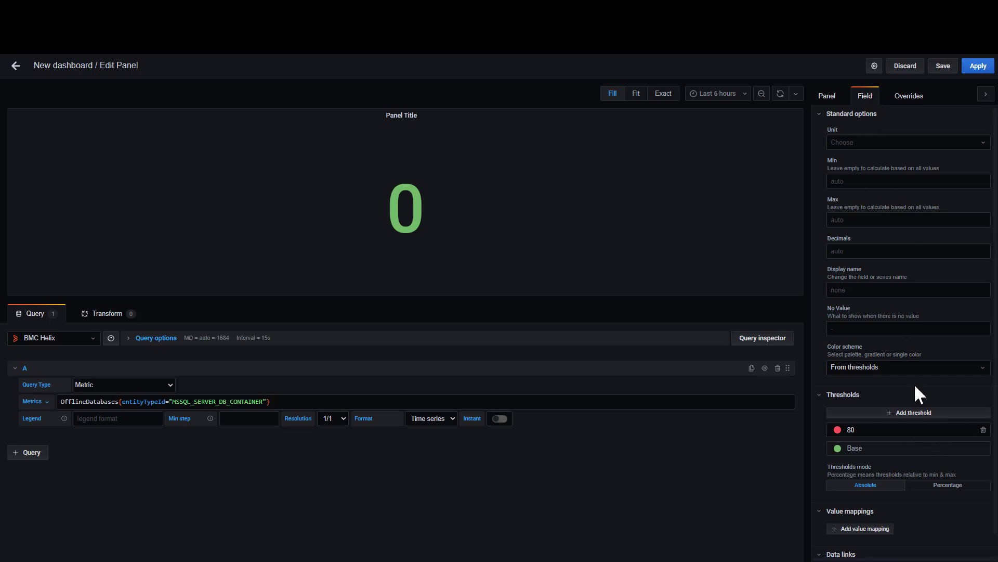
{"action": "left_click", "coordinate": [858, 430]}
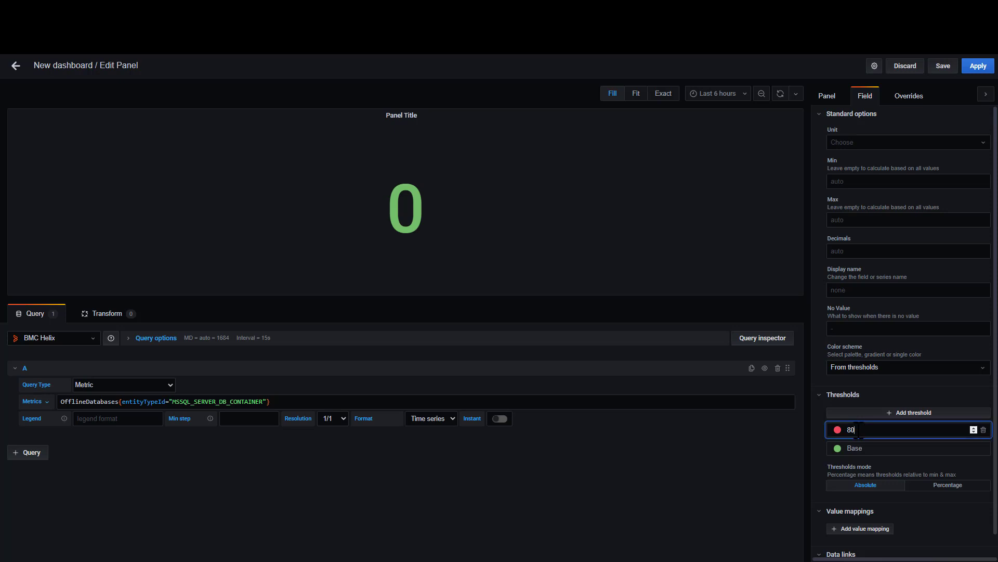
{"action": "key", "text": "BackSpace"}
{"action": "key", "text": "BackSpace"}
{"action": "type", "text": "1"}
{"action": "left_click", "coordinate": [724, 479]}
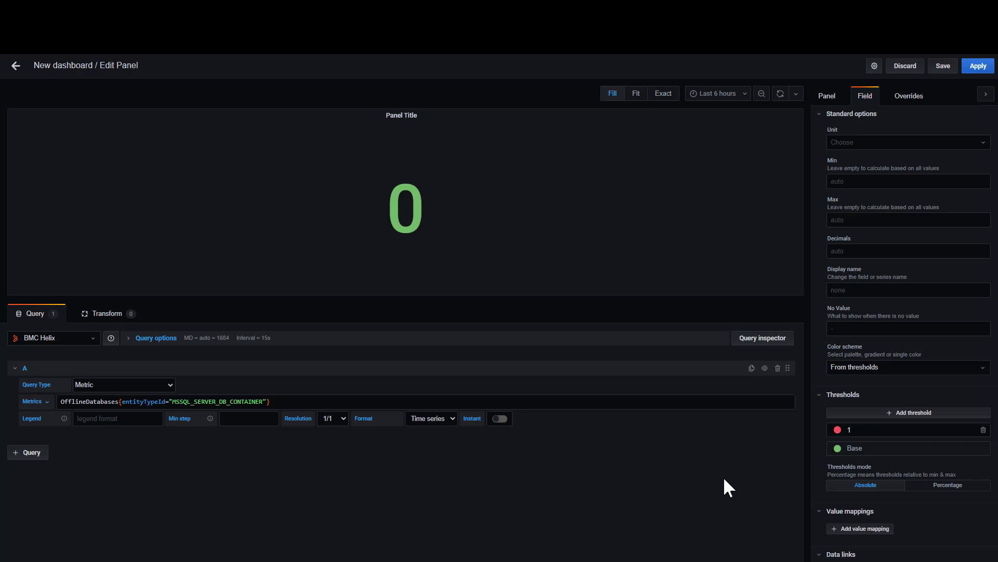
- Set the red threshold to 0 so the stat value takes the alert colour
{"action": "left_click", "coordinate": [861, 432]}
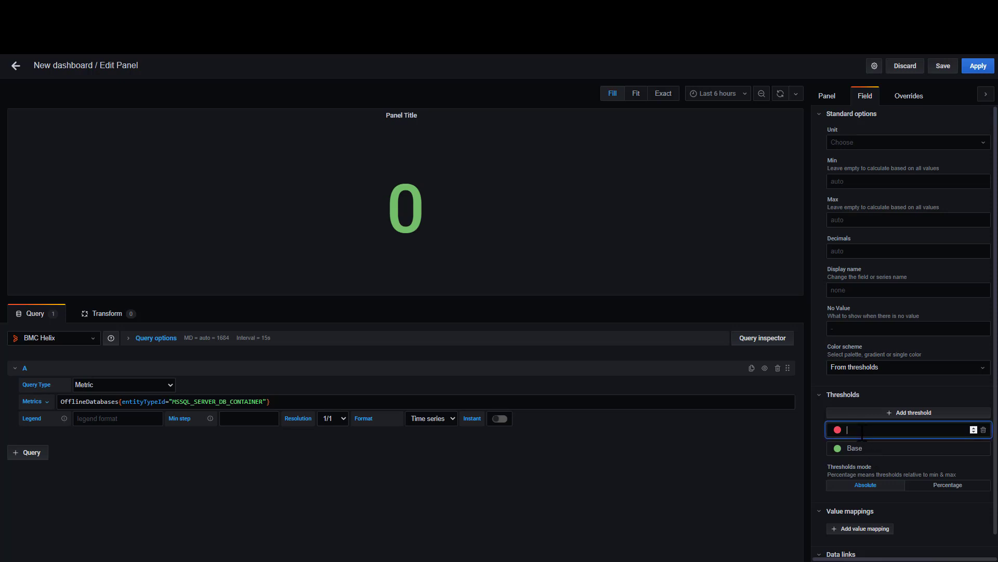
{"action": "type", "text": "0"}
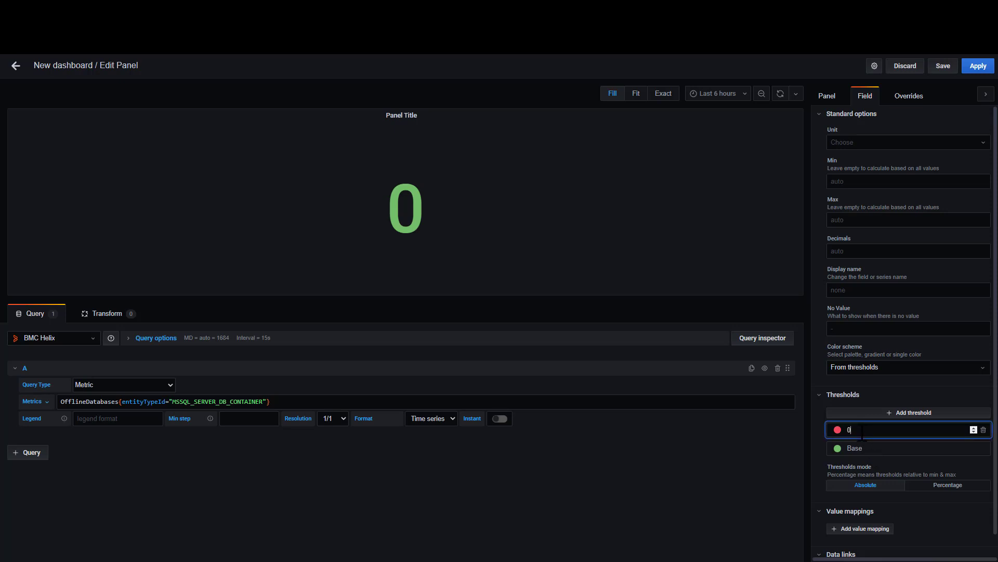
{"action": "left_click", "coordinate": [786, 460]}
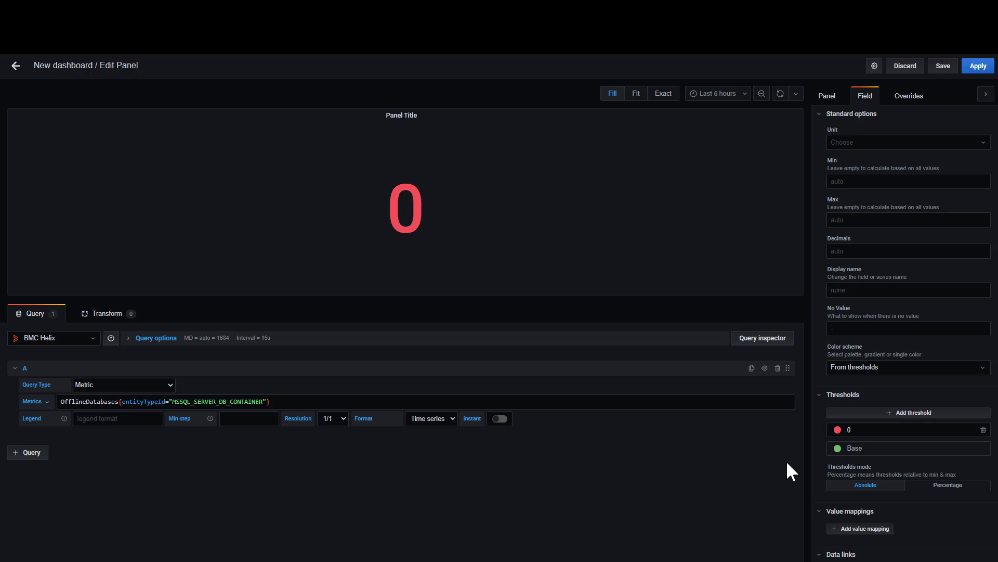
- Set the red threshold in the panel's field options back to 1
{"action": "left_click", "coordinate": [886, 431]}
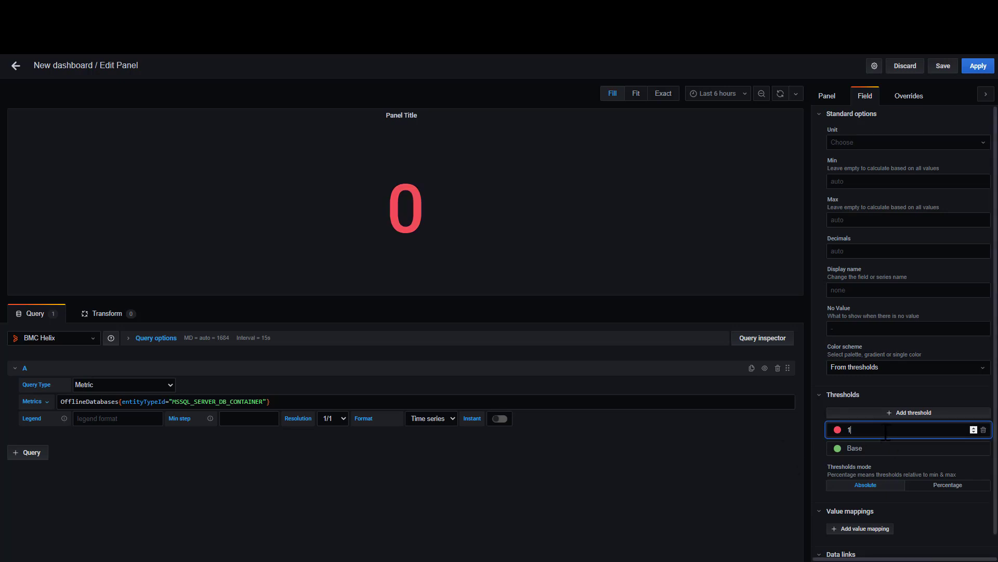
{"action": "left_click", "coordinate": [665, 478]}
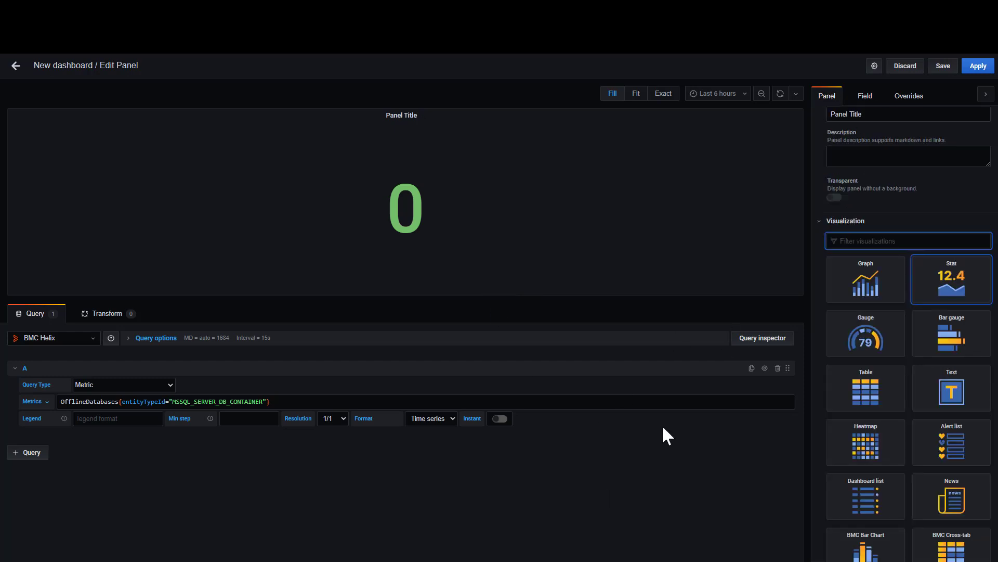
- Replace the default panel title with OfflineDabases
{"action": "left_click", "coordinate": [871, 115]}
{"action": "triple_click", "coordinate": [868, 147]}
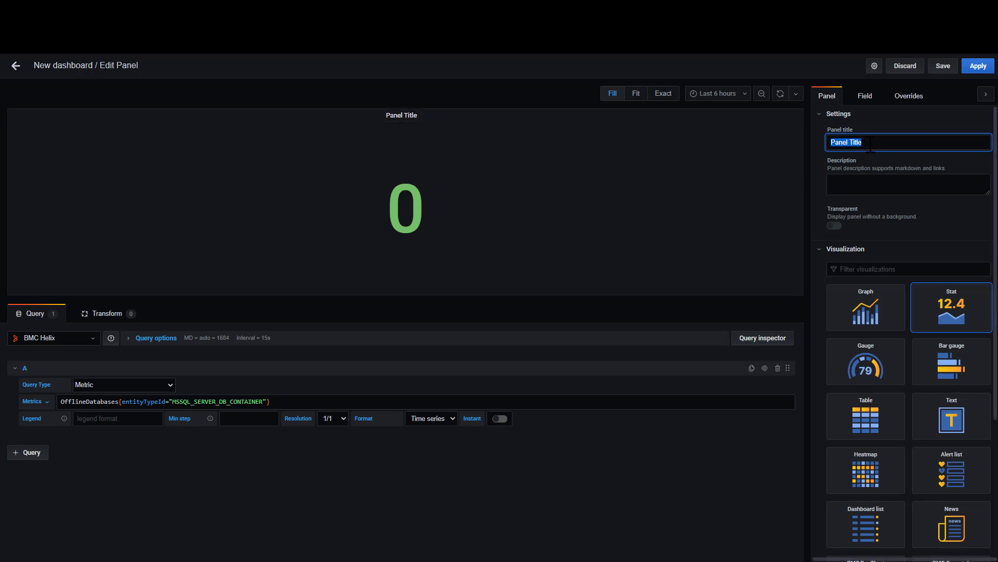
{"action": "left_click_drag", "start_coordinate": [864, 144], "coordinate": [835, 146]}
{"action": "type", "text": "OfflineDaa"}
{"action": "key", "text": "BackSpace"}
{"action": "type", "text": "bases"}
{"action": "key", "text": "Tab"}
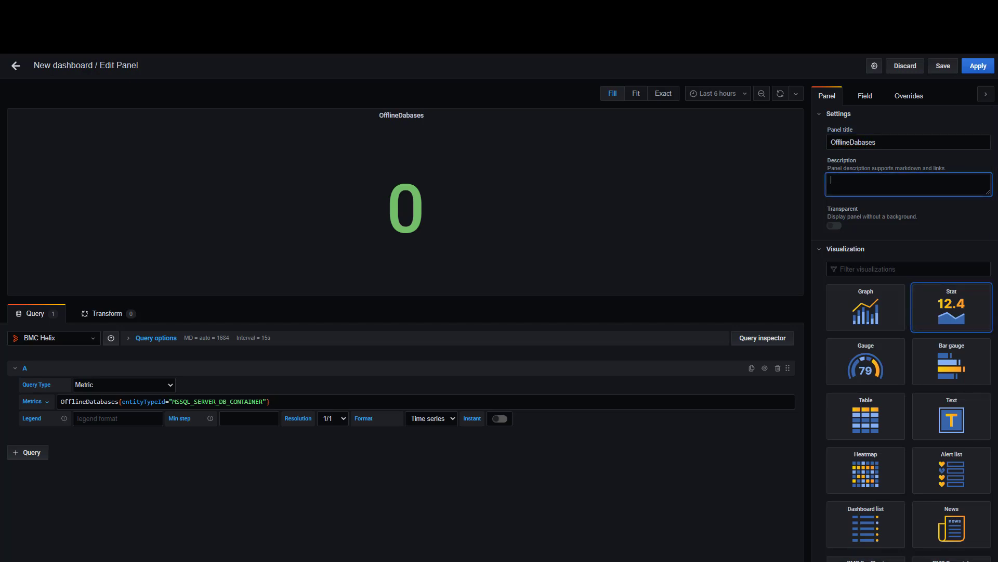
- Switch to the Excel parameter sheet and copy the first three lines of the OfflineDatabases description in cell D30
{"action": "key", "text": "alt+Tab"}
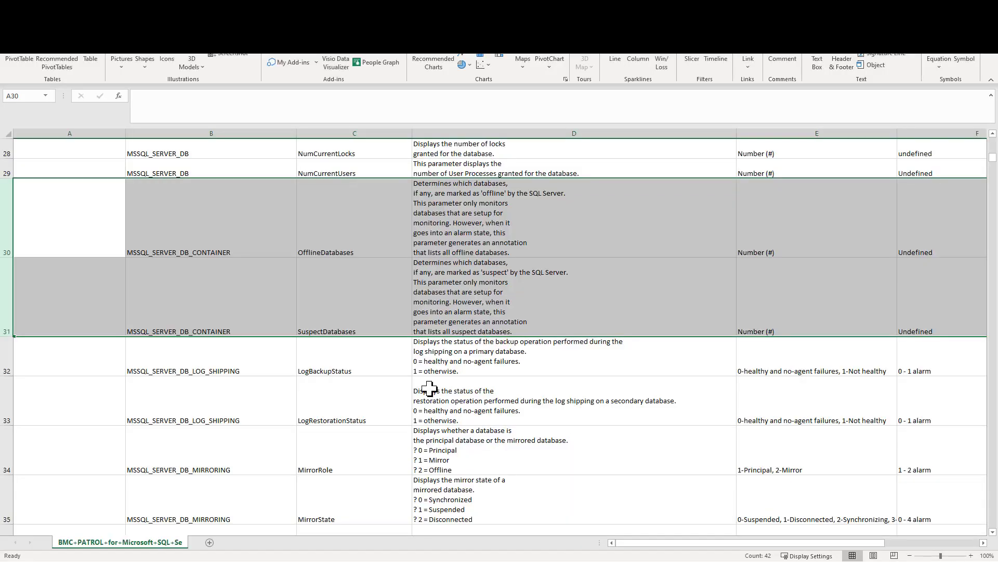
{"action": "left_click", "coordinate": [466, 229]}
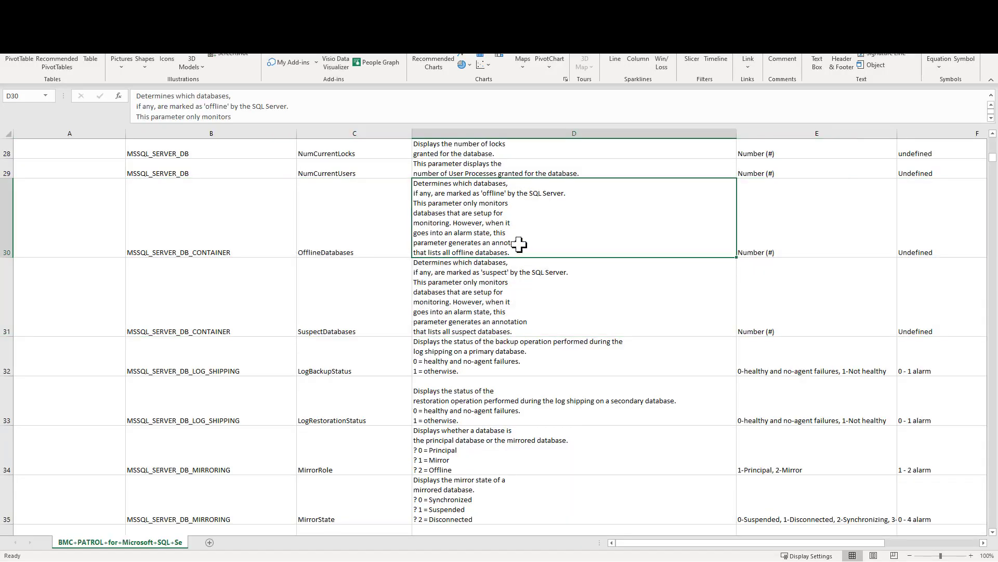
{"action": "left_click_drag", "start_coordinate": [142, 98], "coordinate": [238, 121]}
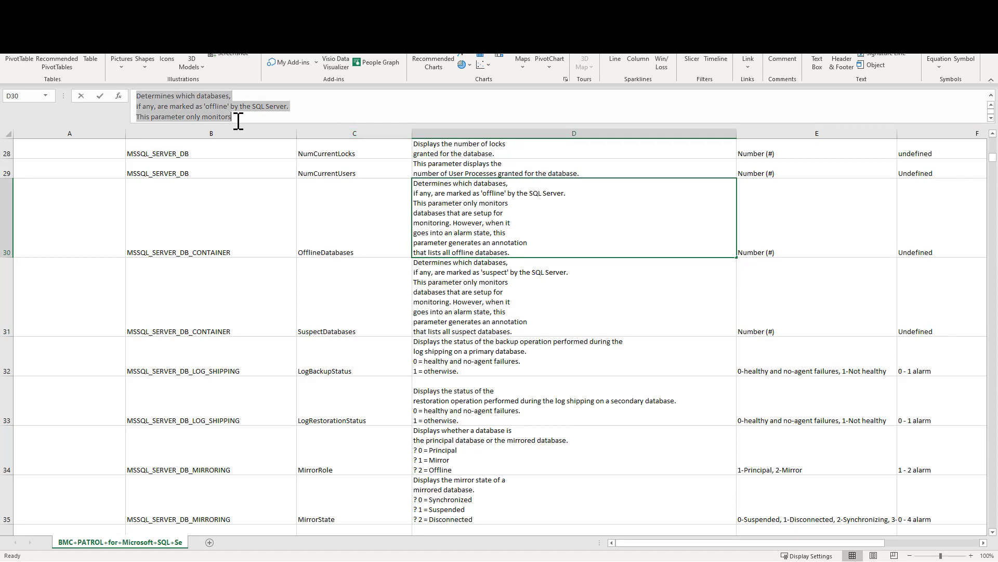
{"action": "key", "text": "ctrl+c"}
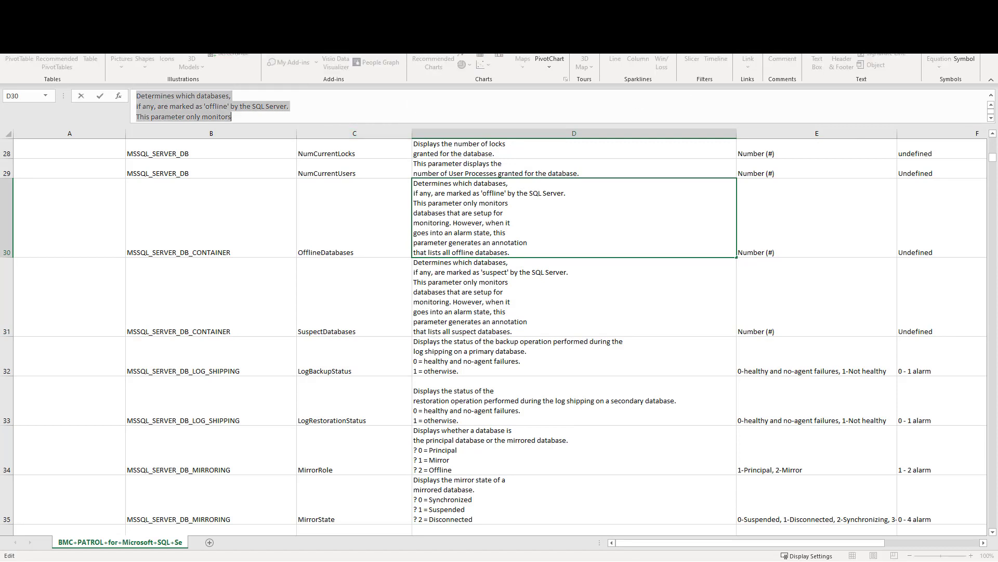
- Back in the BMC Helix panel editor, paste the copied text as the panel description and apply the panel to the dashboard
{"action": "key", "text": "alt+Tab"}
{"action": "left_click", "coordinate": [848, 186]}
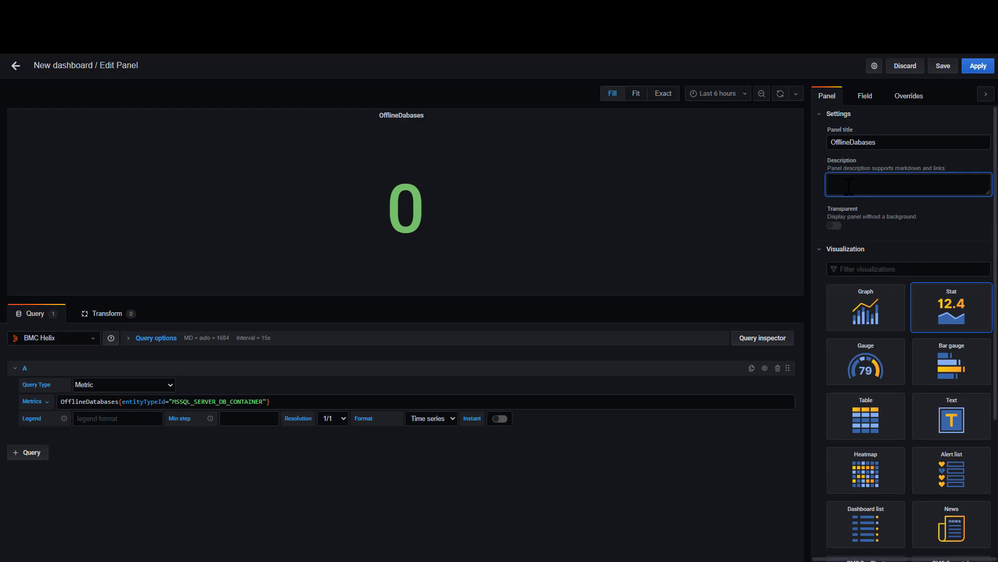
{"action": "key", "text": "ctrl+v"}
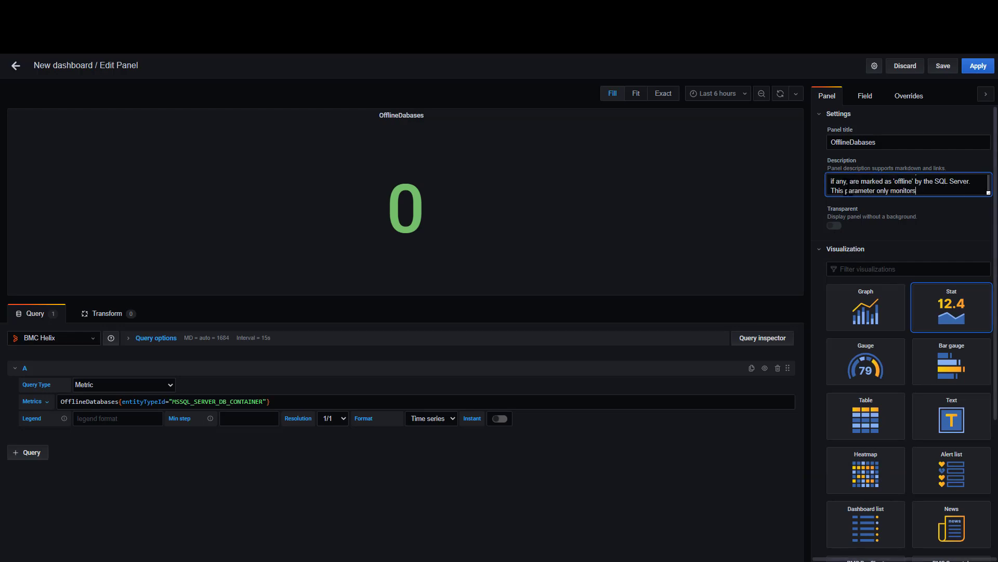
{"action": "left_click", "coordinate": [977, 66]}
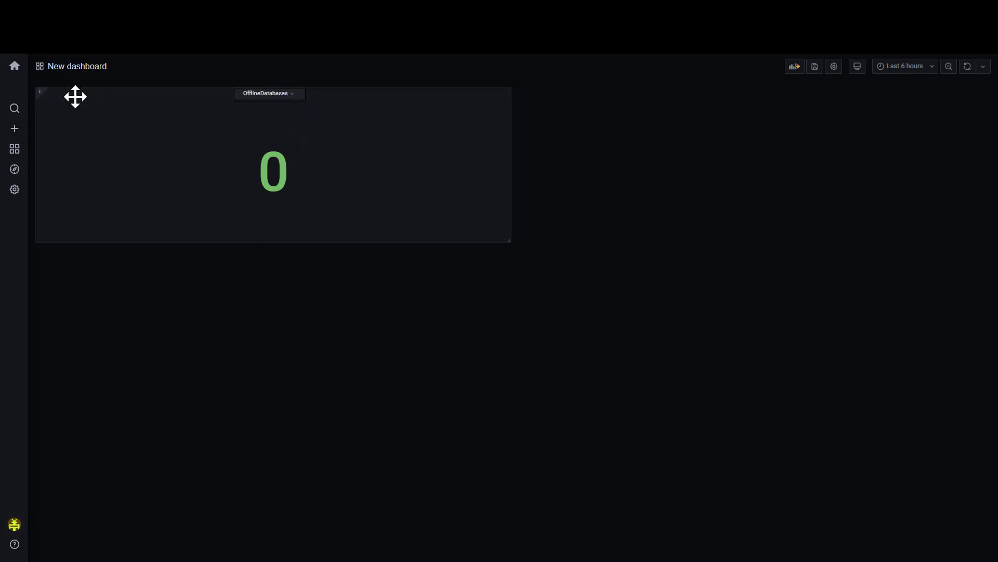
- Duplicate the offline databases panel on the dashboard
{"action": "mouse_move", "coordinate": [40, 94]}
{"action": "left_click", "coordinate": [300, 104]}
{"action": "mouse_move", "coordinate": [284, 179]}
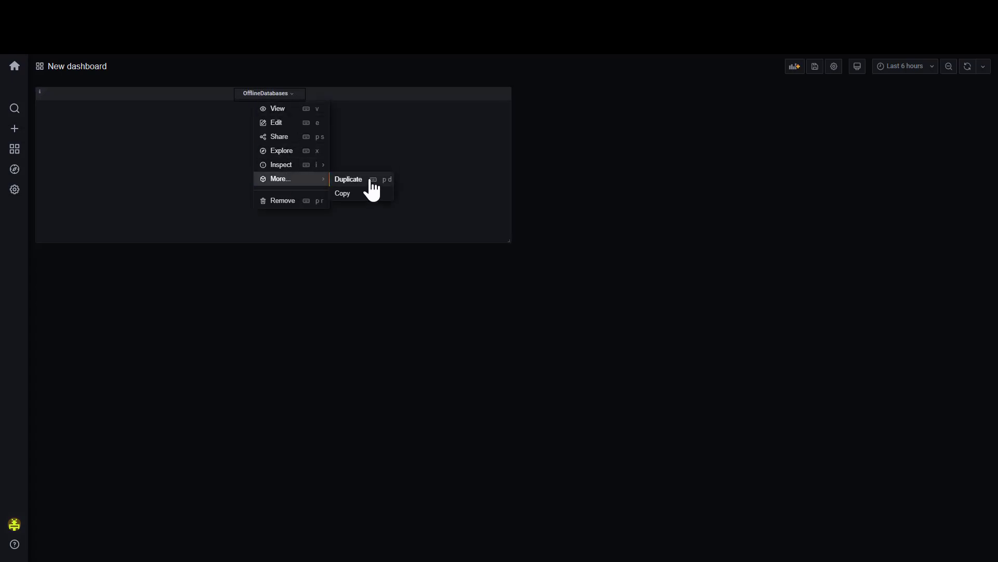
{"action": "left_click", "coordinate": [366, 180]}
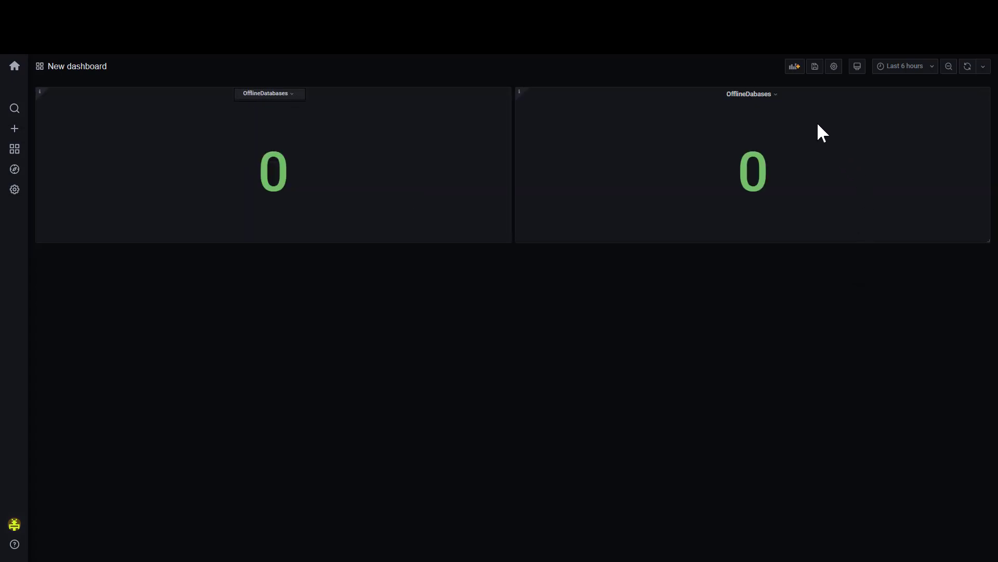
- Edit the duplicate panel's query to SuspectDatabases{entityTypeId="MSSQL_SERVER_DB_CONTAINER"}, checking the series as a Graph before returning to Stat
{"action": "left_click", "coordinate": [775, 97]}
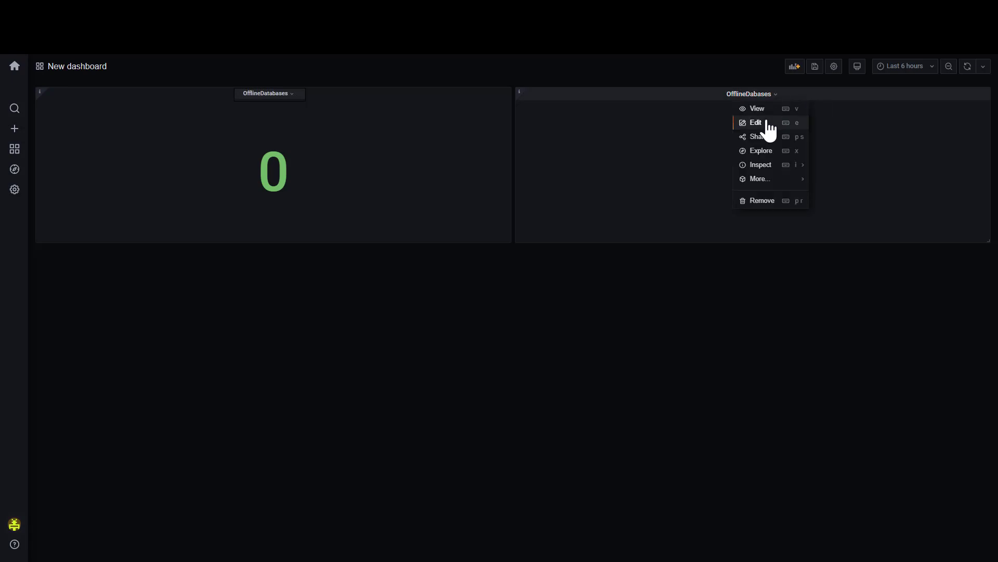
{"action": "key", "text": "e"}
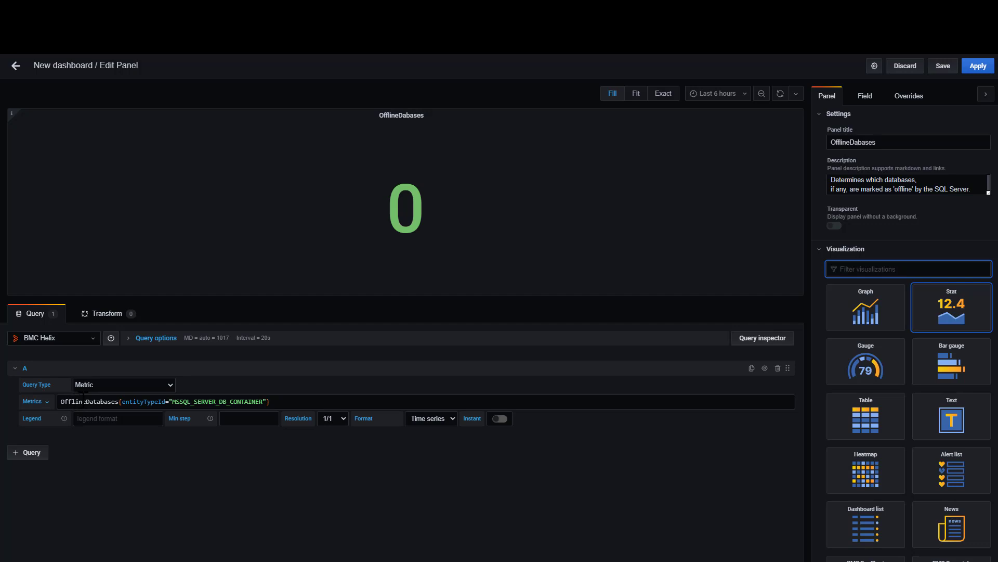
{"action": "left_click_drag", "start_coordinate": [87, 400], "coordinate": [61, 401]}
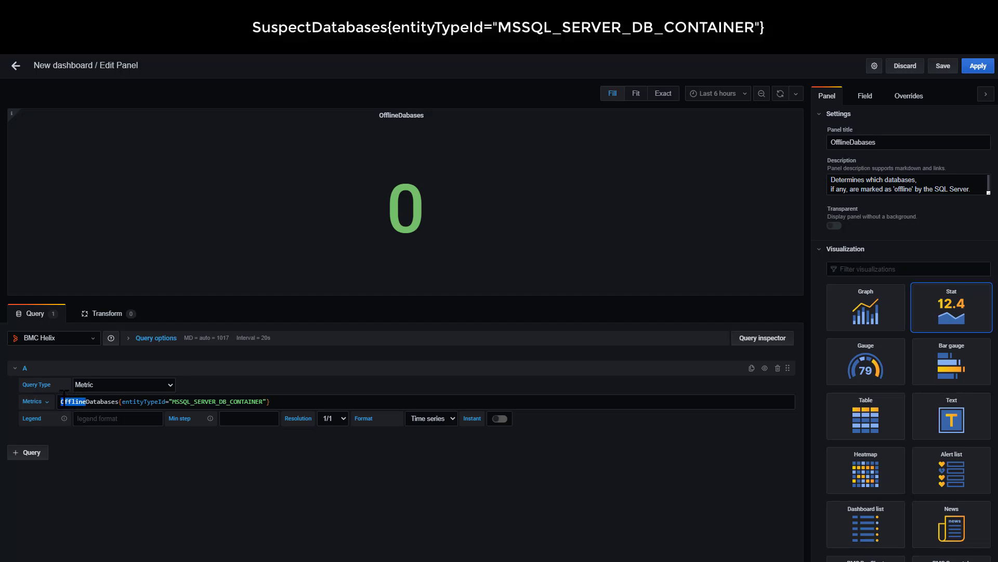
{"action": "type", "text": "Suspec"}
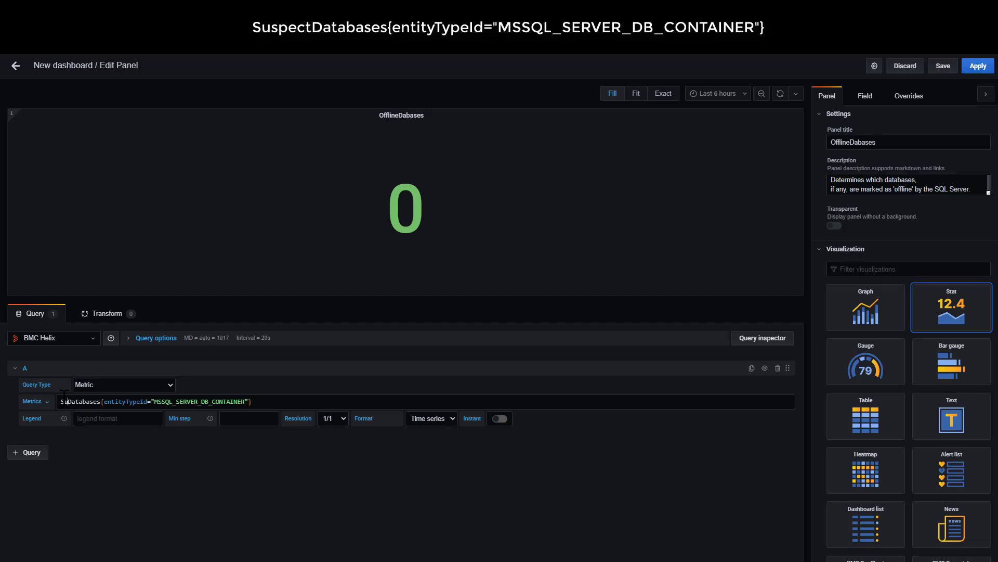
{"action": "type", "text": "t"}
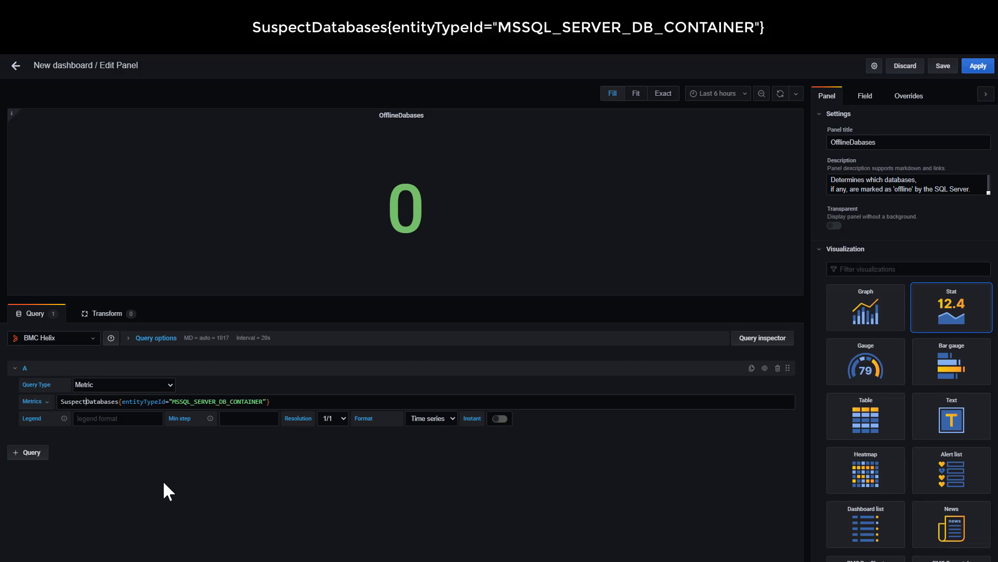
{"action": "left_click", "coordinate": [886, 316]}
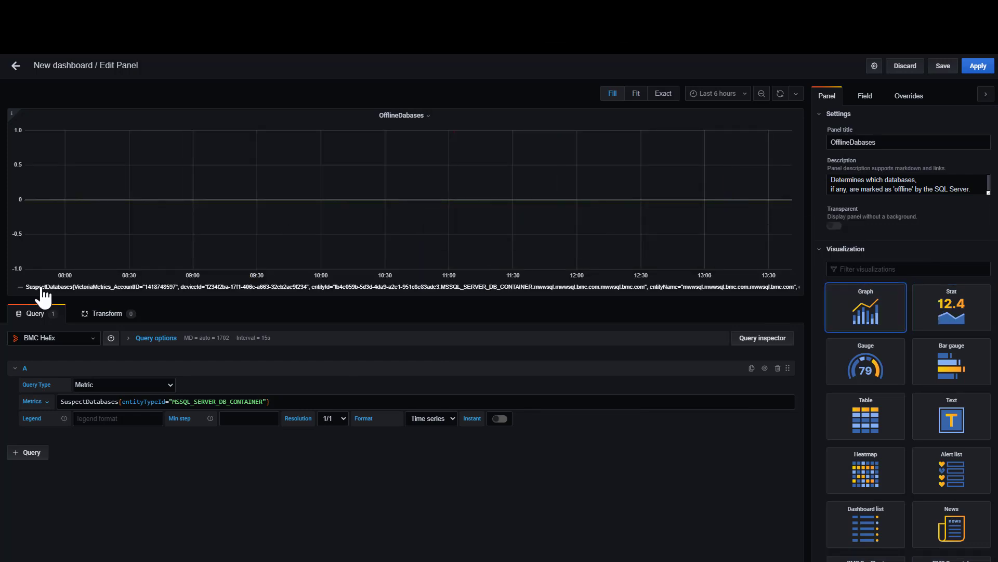
{"action": "left_click", "coordinate": [962, 318]}
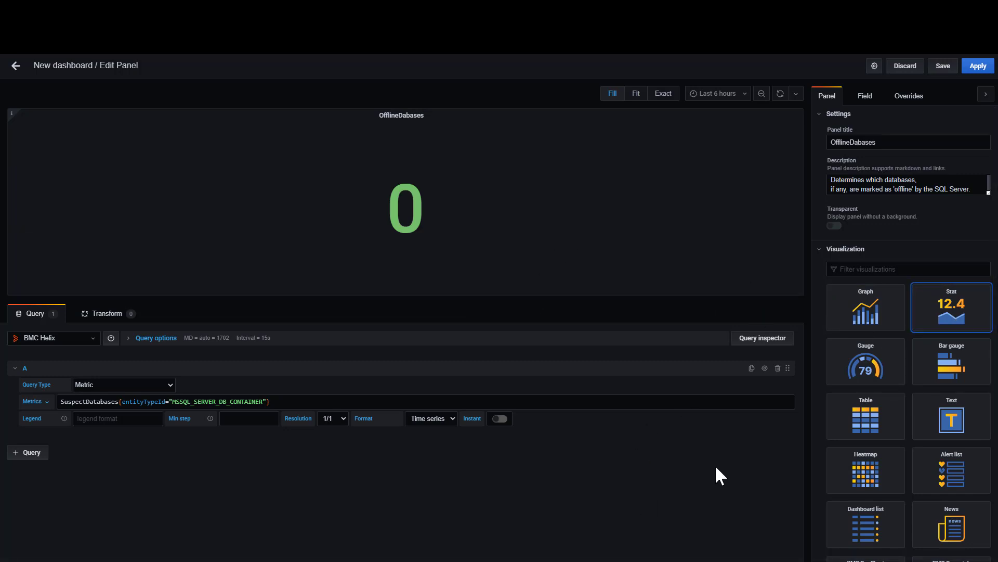
- Retitle the duplicate panel SuspectDabases, change 'offline' to 'suspect' in its description, and apply the changes
{"action": "left_click_drag", "start_coordinate": [849, 143], "coordinate": [832, 149]}
{"action": "type", "text": "Suspect"}
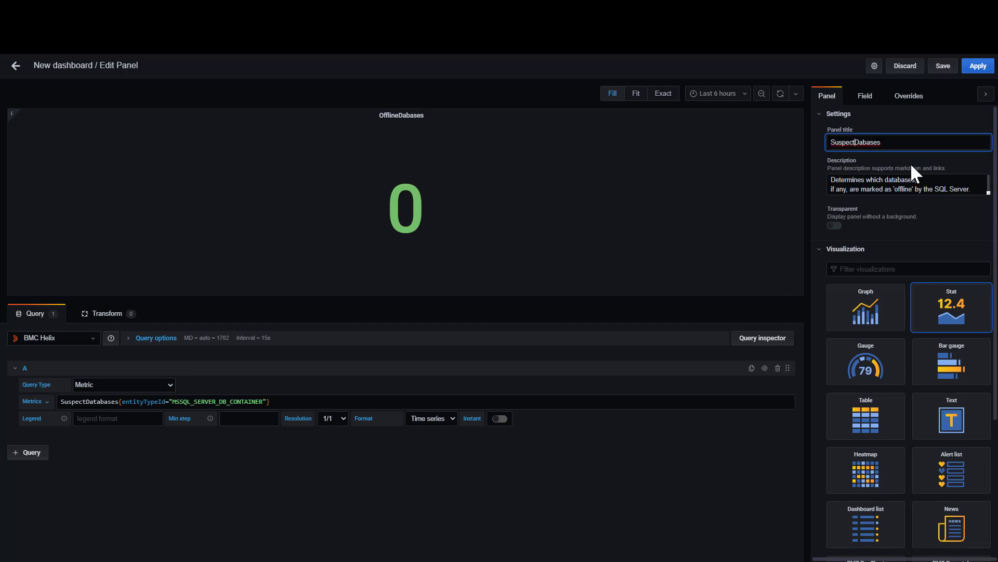
{"action": "left_click", "coordinate": [911, 189]}
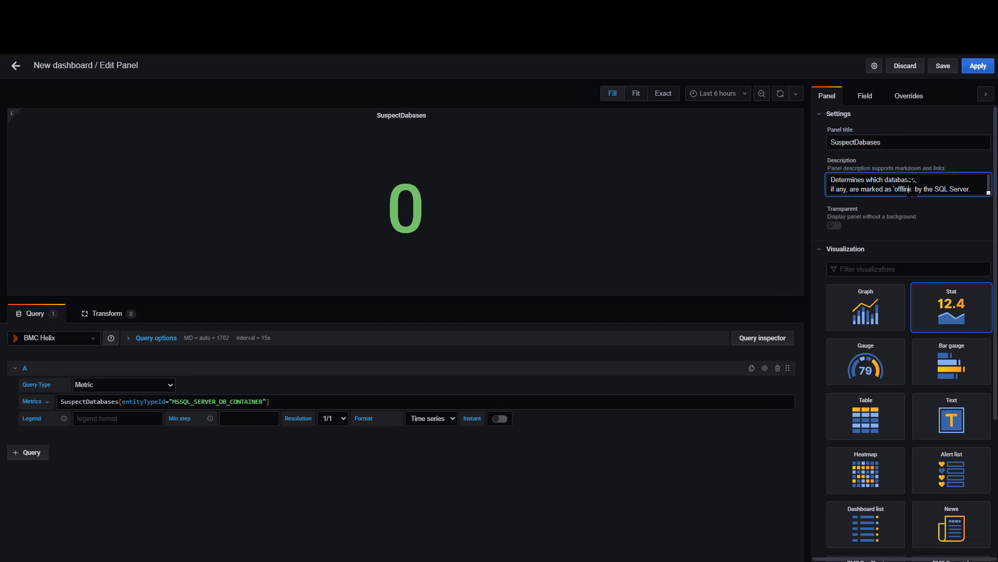
{"action": "key", "text": "BackSpace"}
{"action": "key", "text": "BackSpace"}
{"action": "key", "text": "BackSpace"}
{"action": "key", "text": "BackSpace"}
{"action": "key", "text": "BackSpace"}
{"action": "key", "text": "BackSpace"}
{"action": "key", "text": "BackSpace"}
{"action": "type", "text": "suspect"}
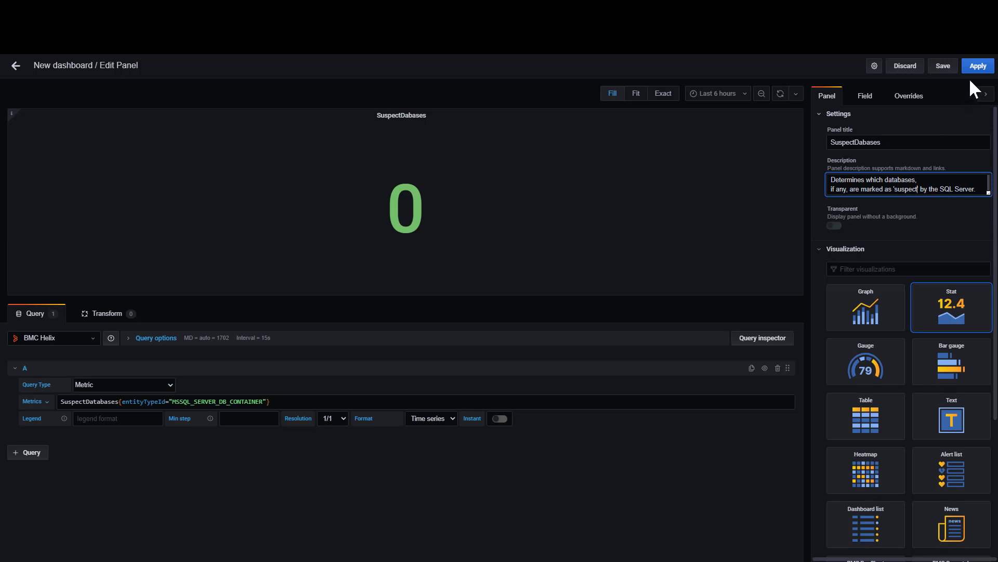
{"action": "left_click", "coordinate": [978, 66]}
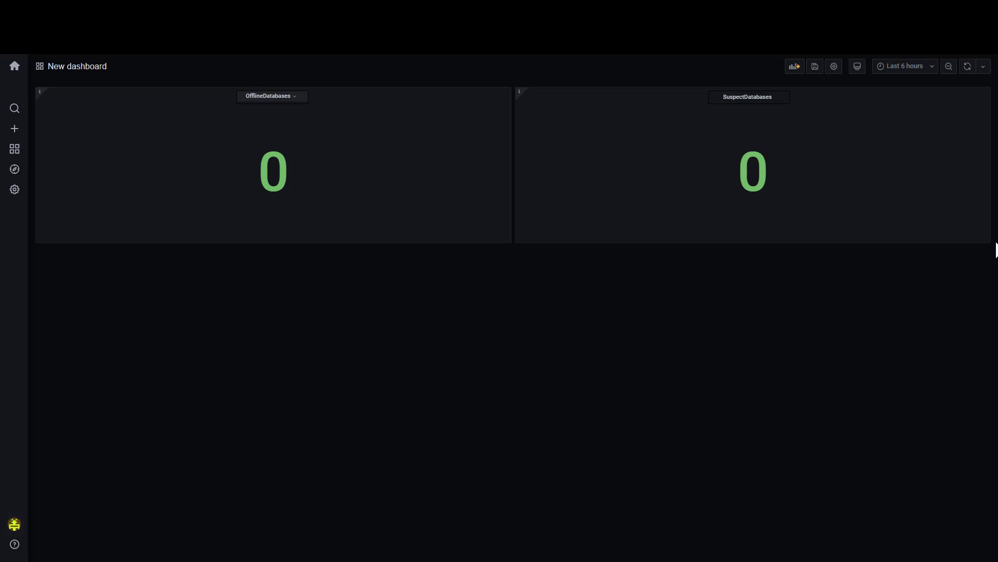
- Save the dashboard as "MSSQL test Dashboard" in the General folder
{"action": "left_click", "coordinate": [817, 69]}
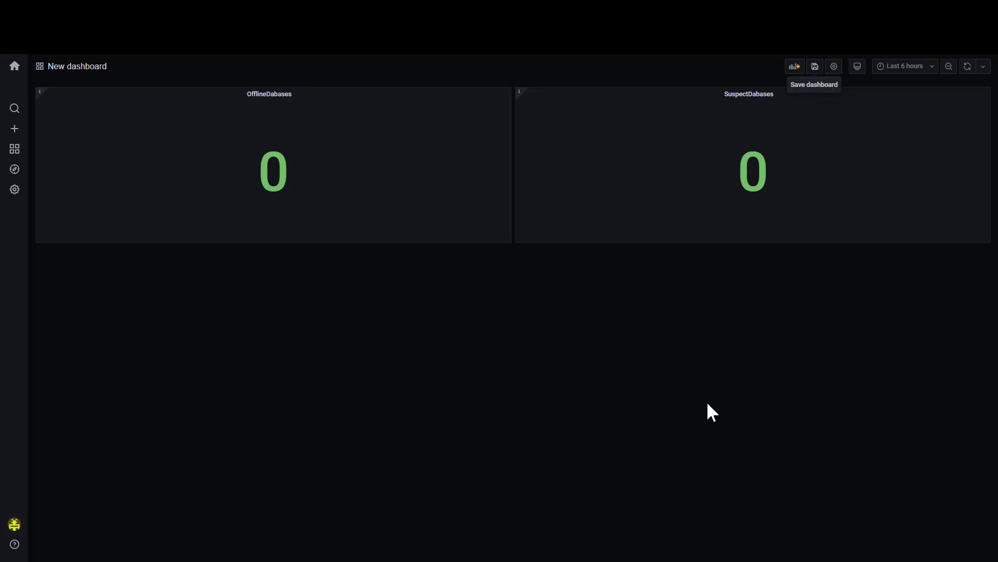
{"action": "left_click_drag", "start_coordinate": [467, 155], "coordinate": [402, 155]}
{"action": "type", "text": "MSSQL"}
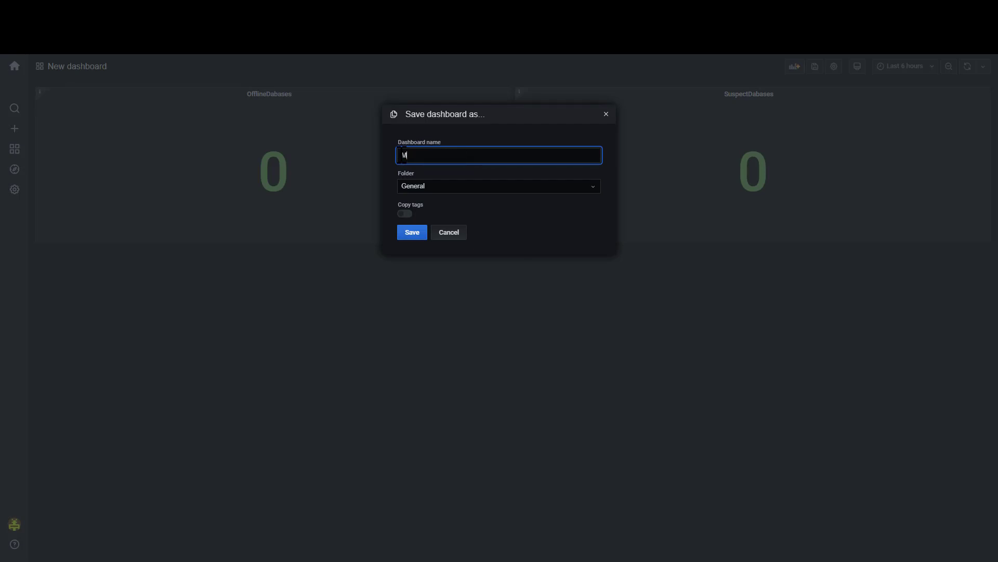
{"action": "type", "text": " test Dashboard"}
{"action": "left_click", "coordinate": [410, 234]}
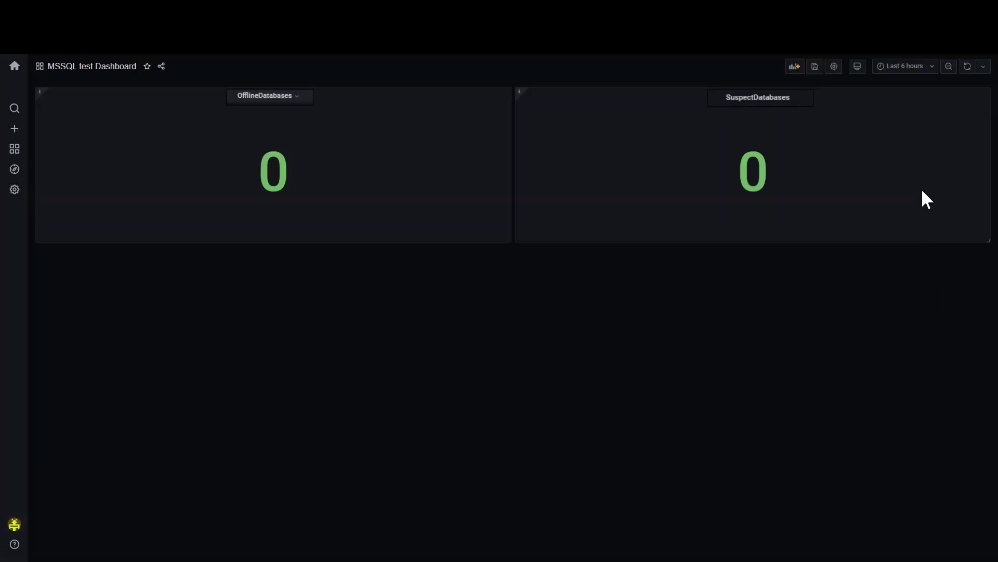
{"action": "mouse_move", "coordinate": [923, 193]}
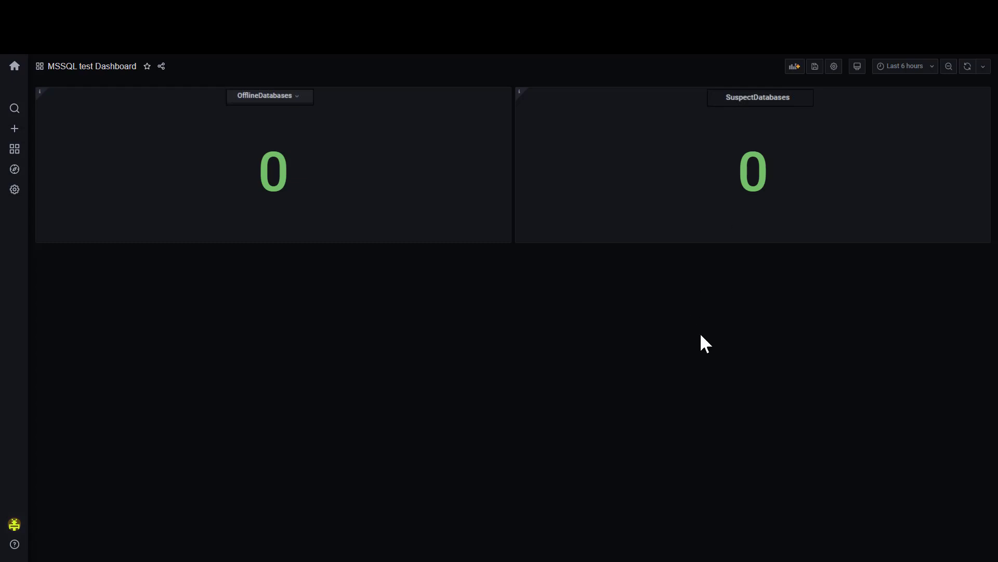